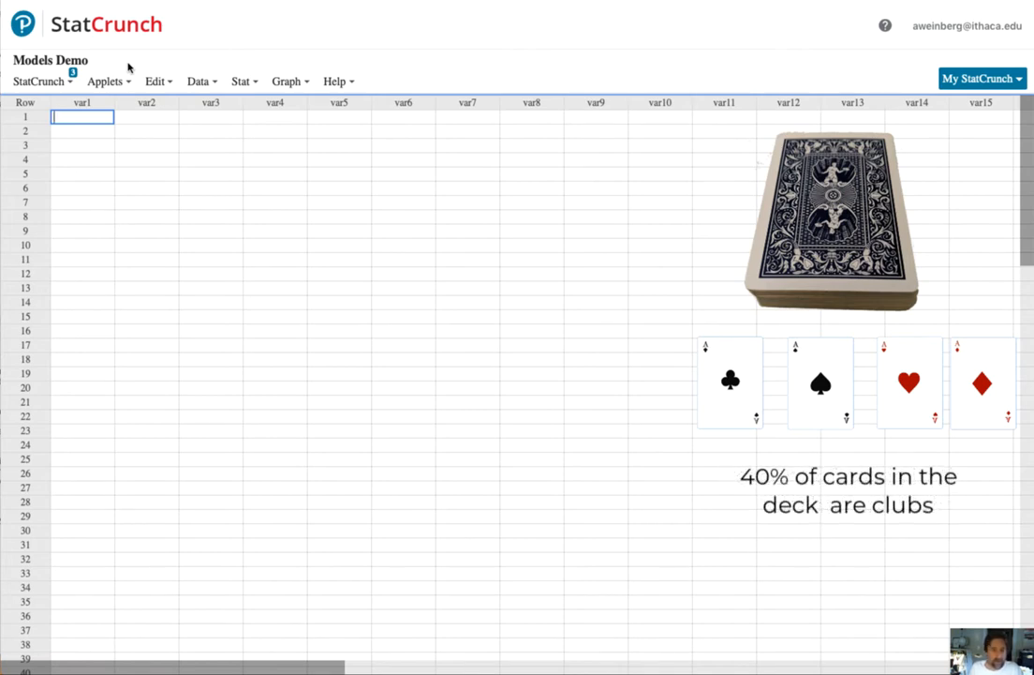
Name the first column "40% Model"
click(88, 102)
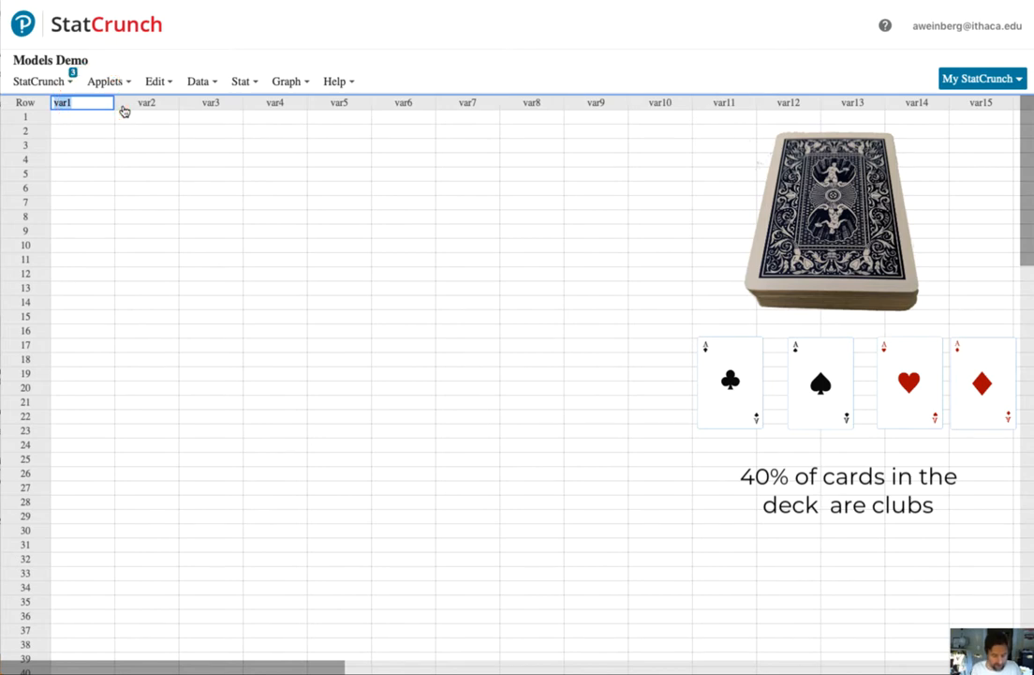
text(40% Model)
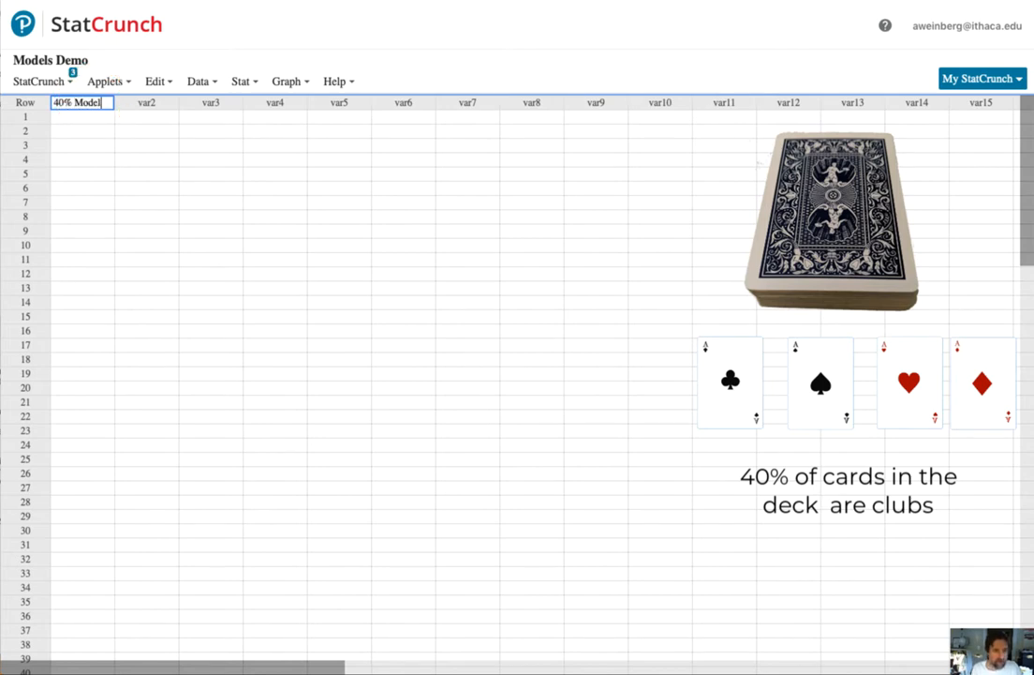
key(Return)
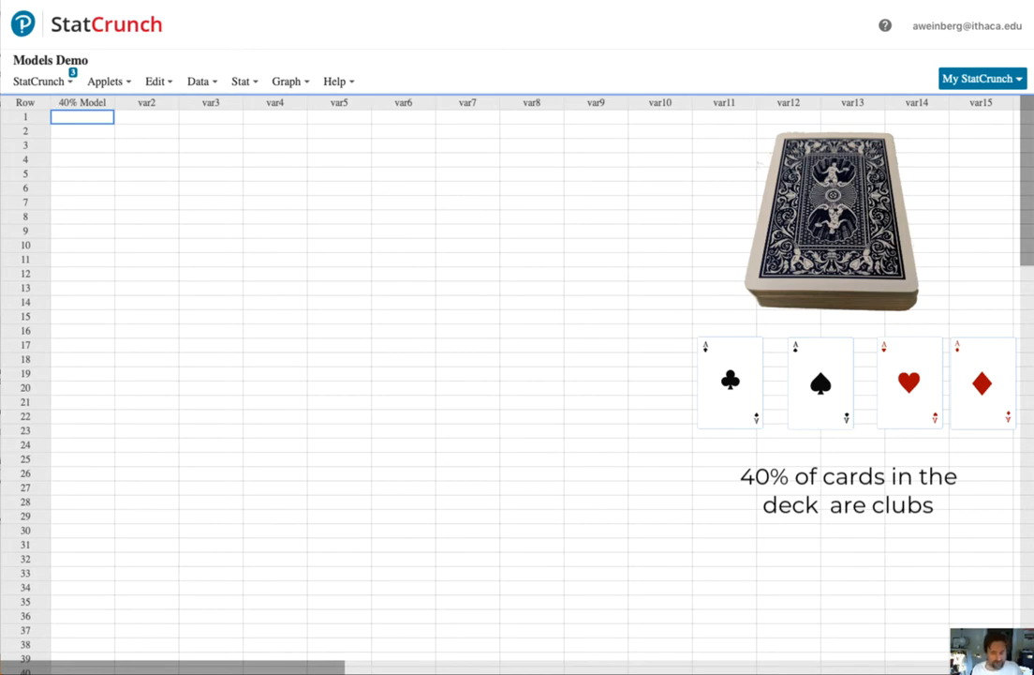
Enter "Clubs" in rows 1 to 4 of the 40% Model column
text(C)
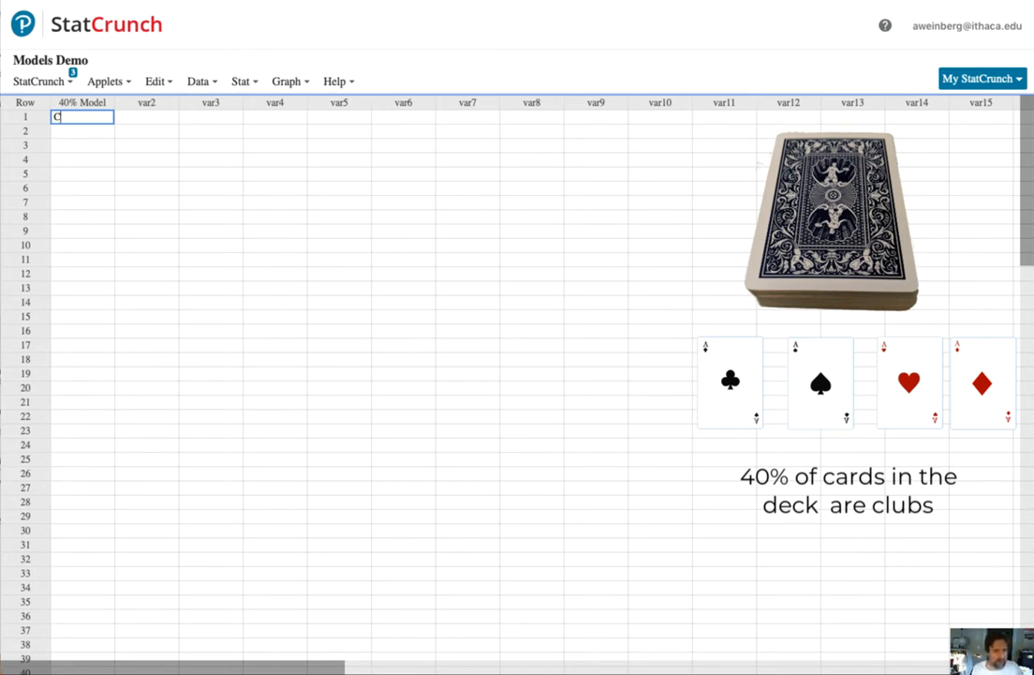
text(lubs)
key(Return)
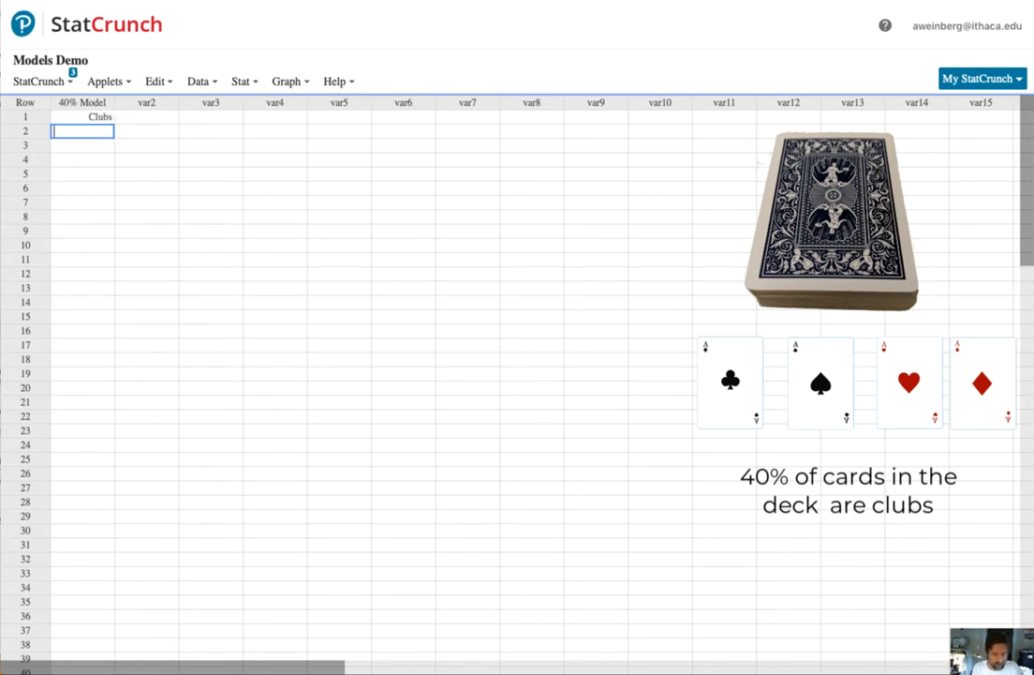
text(Clubs)
key(Return)
text(Clubs)
key(Return)
text(Clubs)
key(Return)
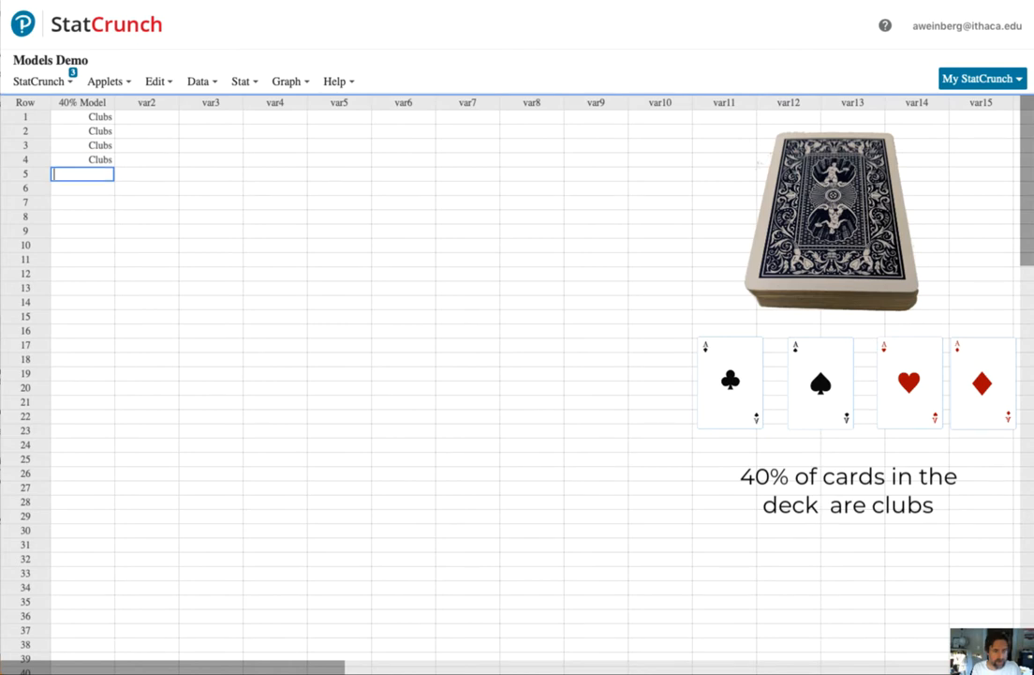
Enter "Not Clubs" in rows 5 to 10 of the 40% Model column
text(Not Clubs)
key(Return)
text(Not Clubs)
key(Return)
key(super+v)
key(Return)
key(super+v)
key(Return)
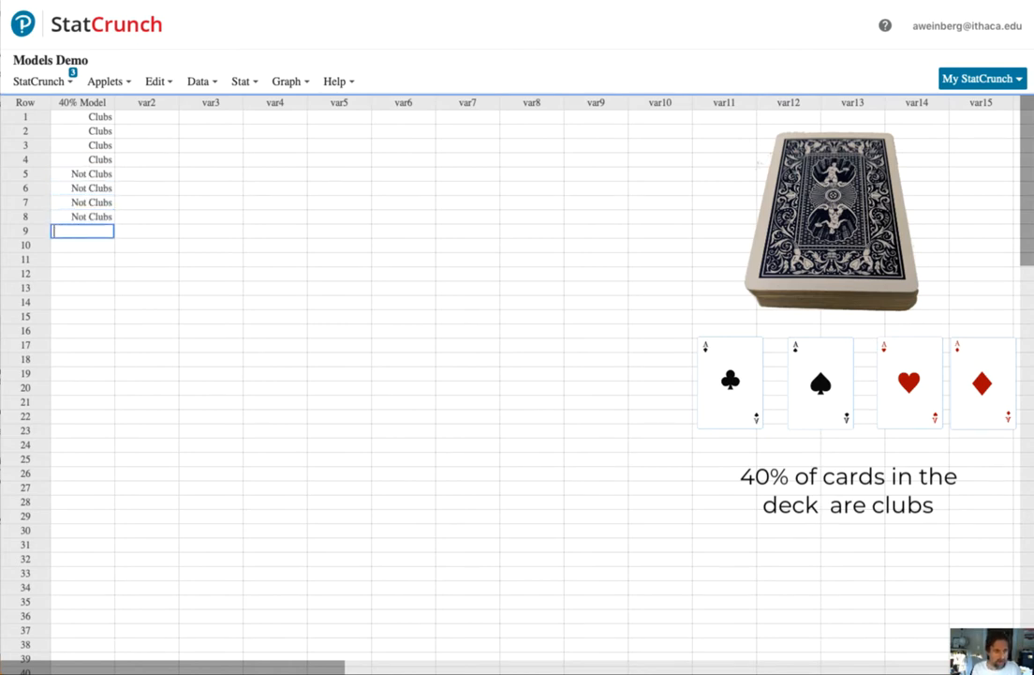
key(super+v)
key(Return)
key(super+v)
key(Return)
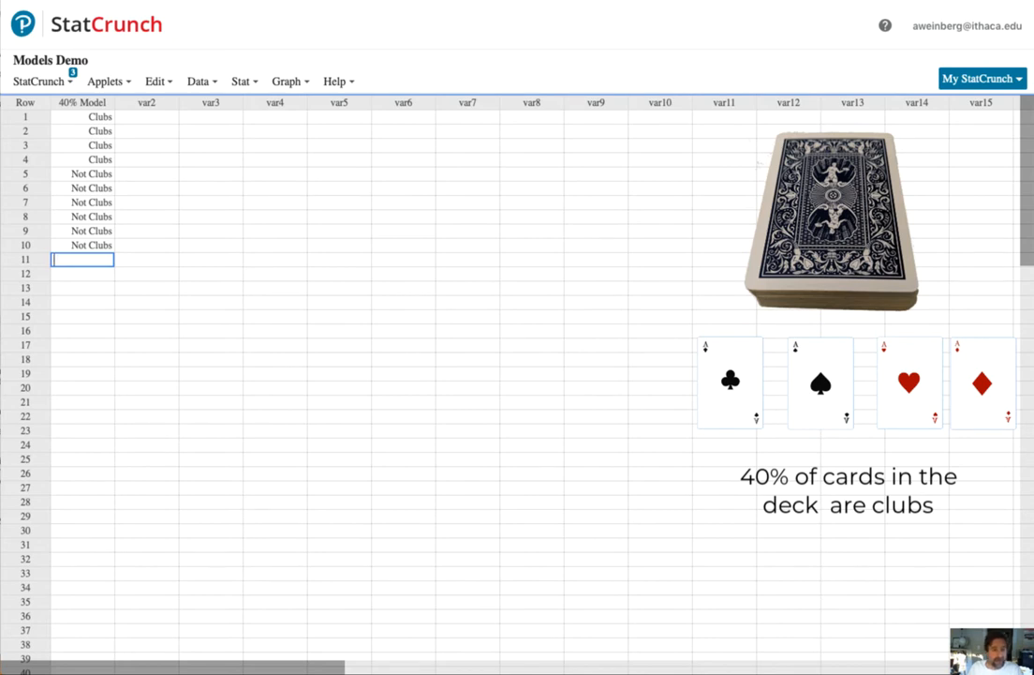
Enter a smaller version of the model in var2, with "Clubs" in rows 1 and 2 and "Not Clubs" in rows 3 to 5
click(149, 117)
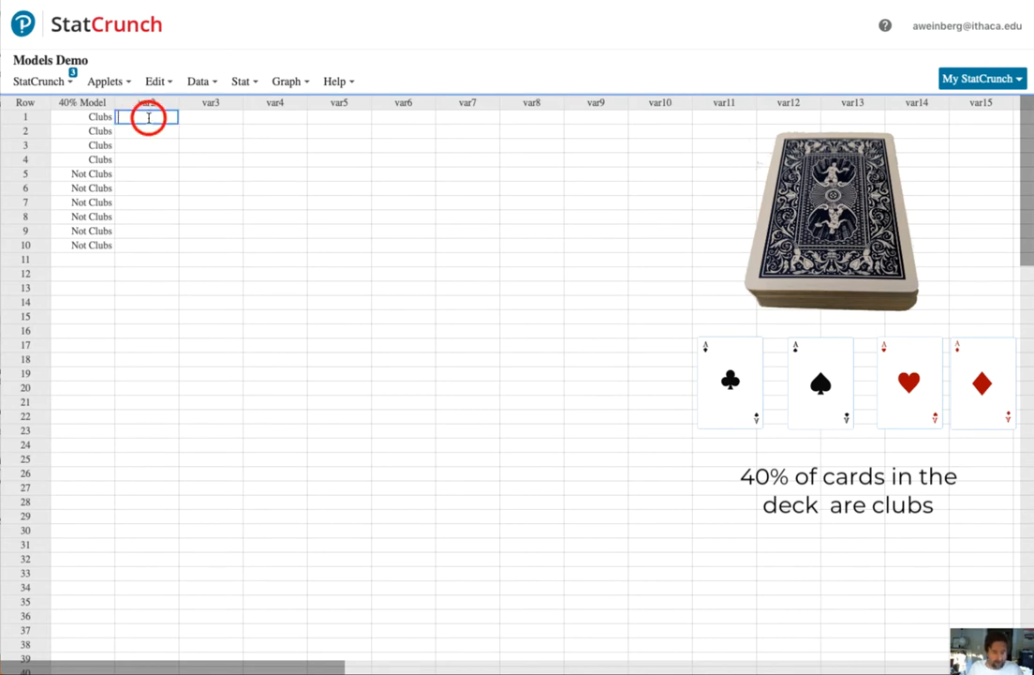
text(Clubs)
key(Return)
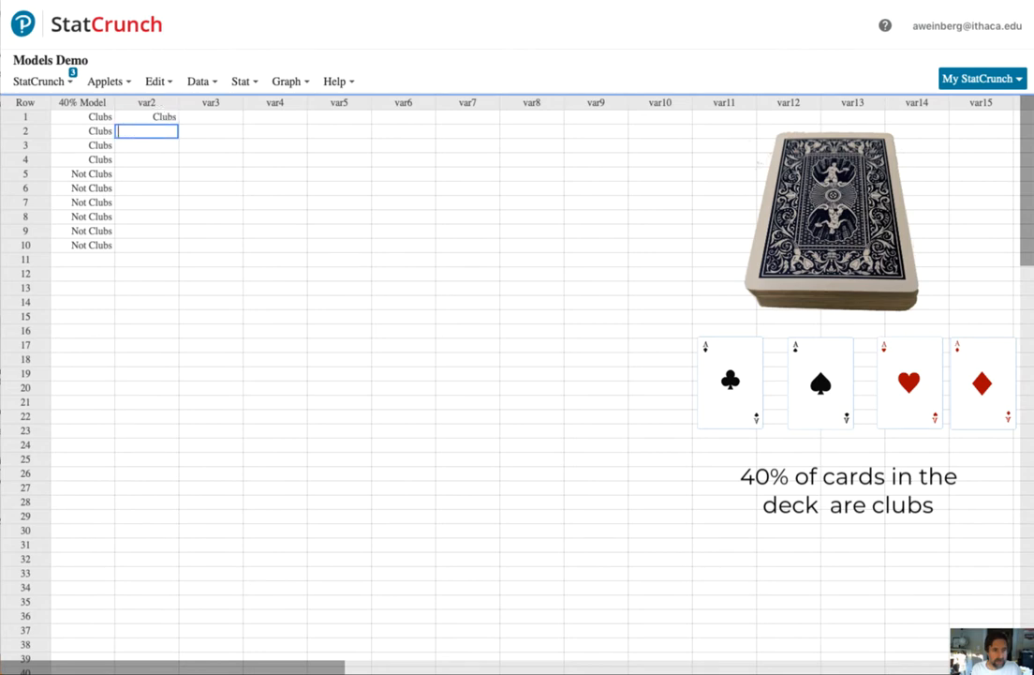
text(Clubs)
key(Return)
text(Not Clubs)
key(Return)
text(N)
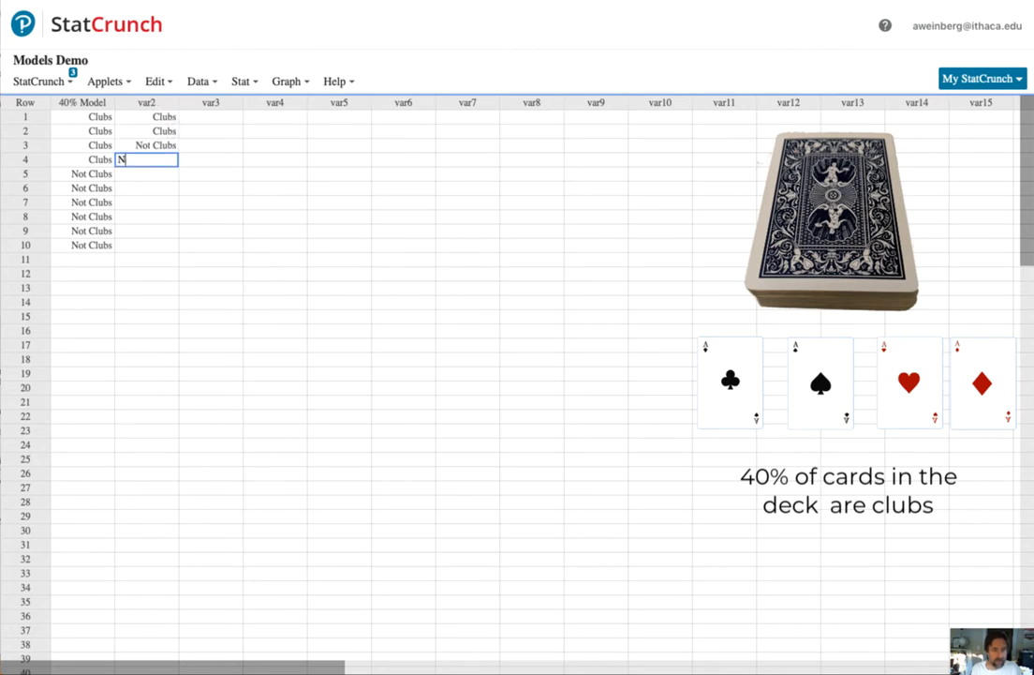
text(ot Clubs)
key(Return)
text(Not Clubs)
key(Return)
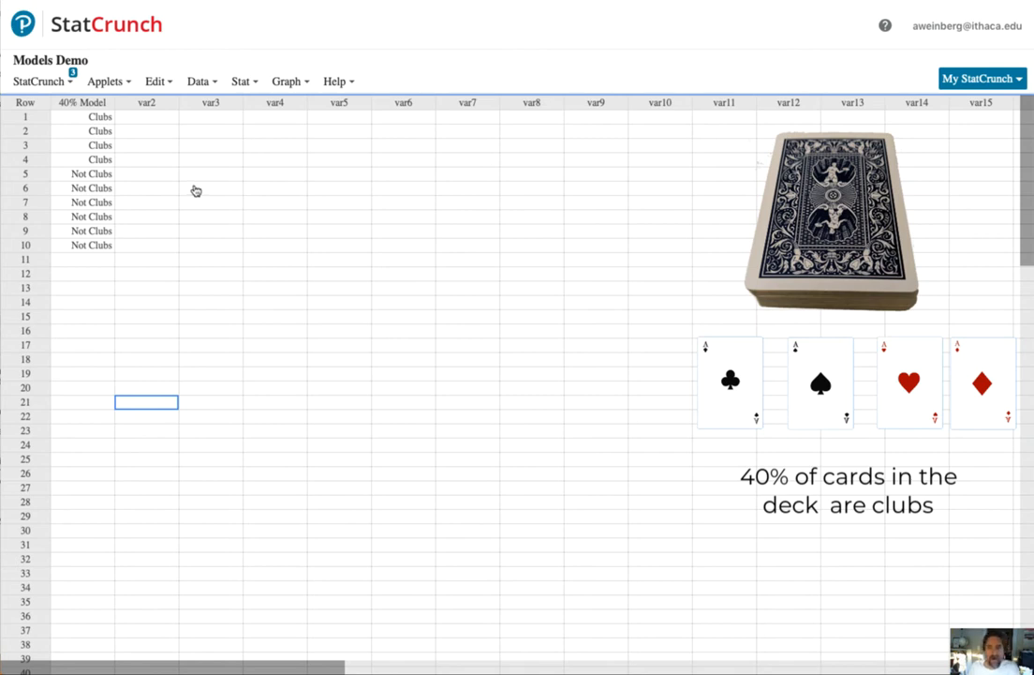
Draw one random sample of size 8 with replacement from the 40% Model column
click(194, 82)
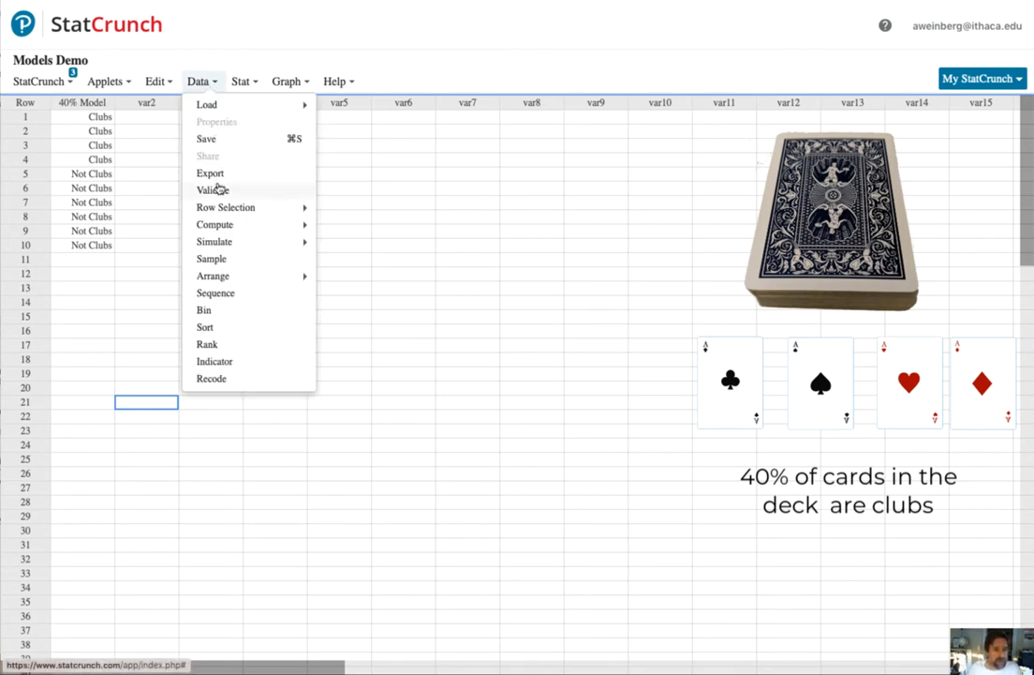
click(215, 261)
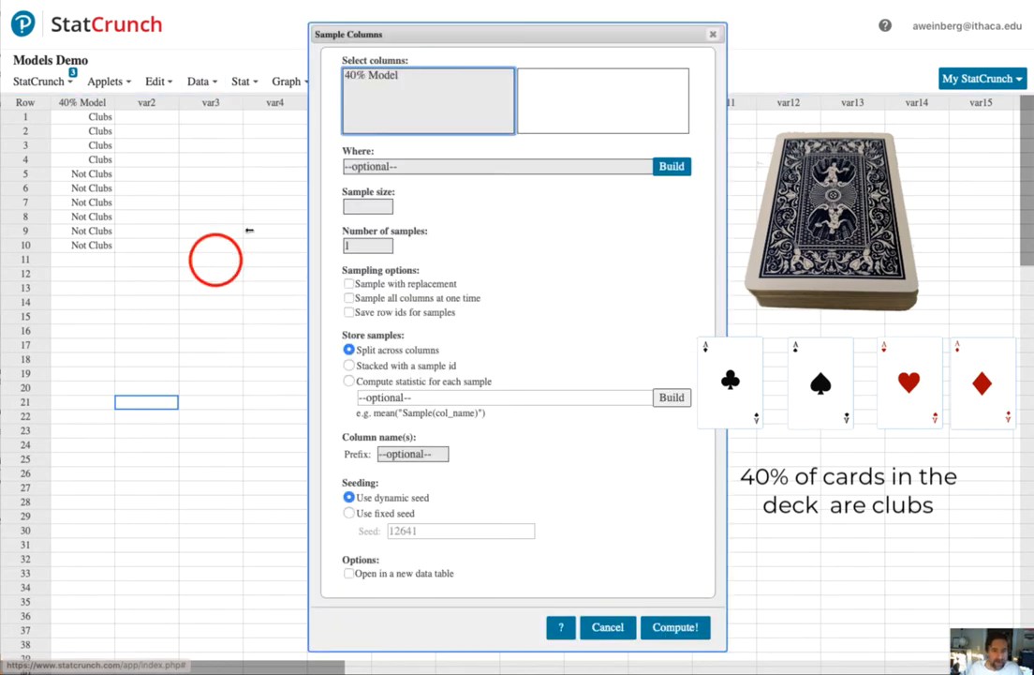
click(361, 77)
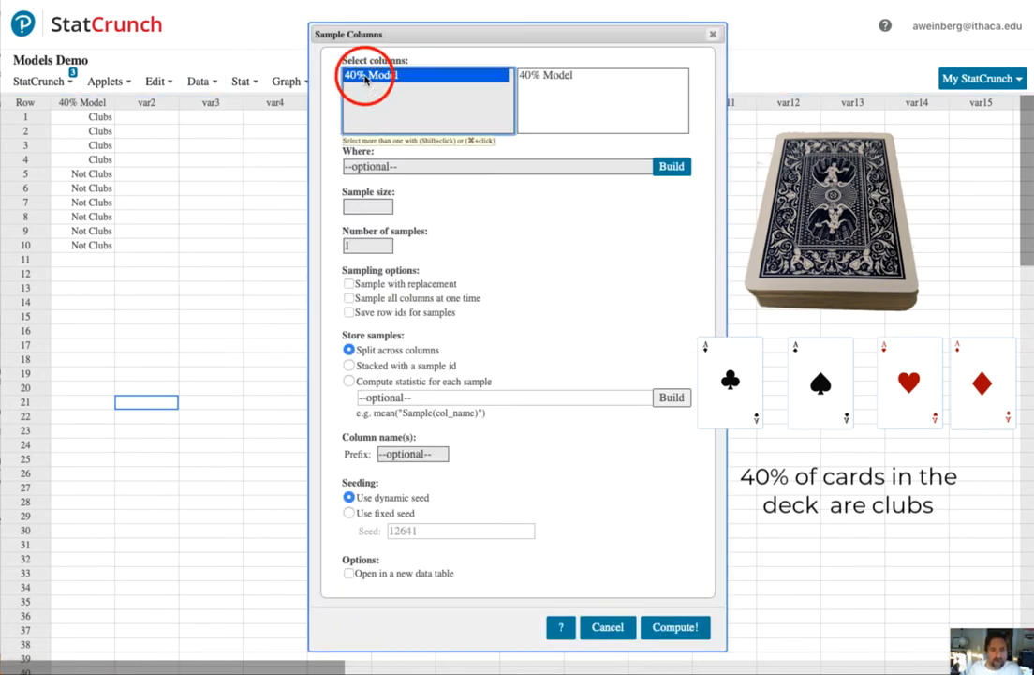
click(366, 206)
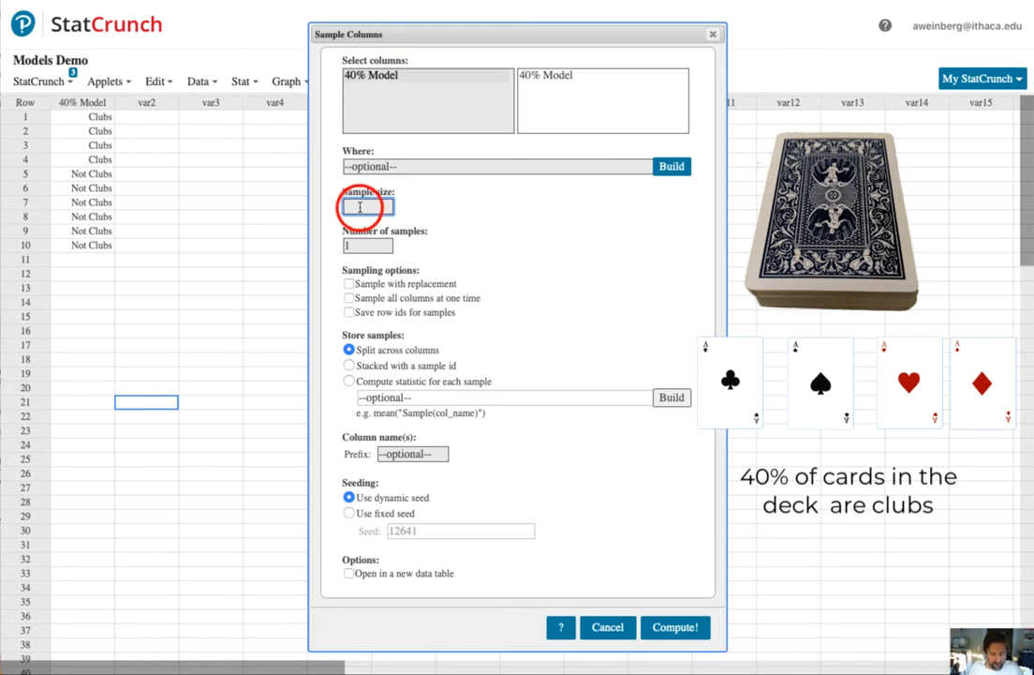
text(8)
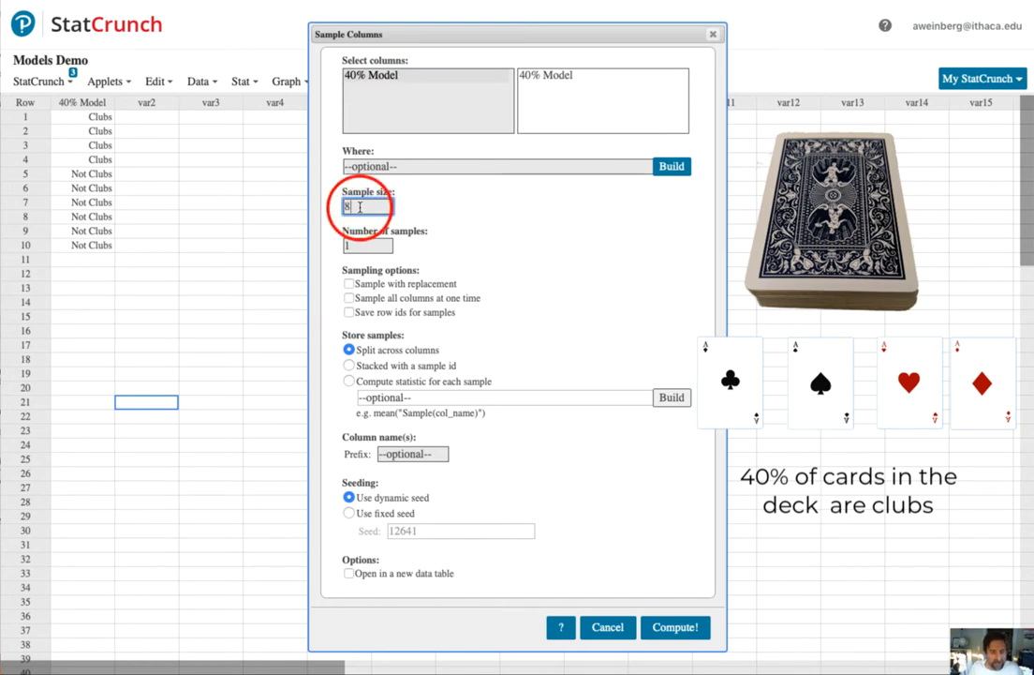
click(350, 283)
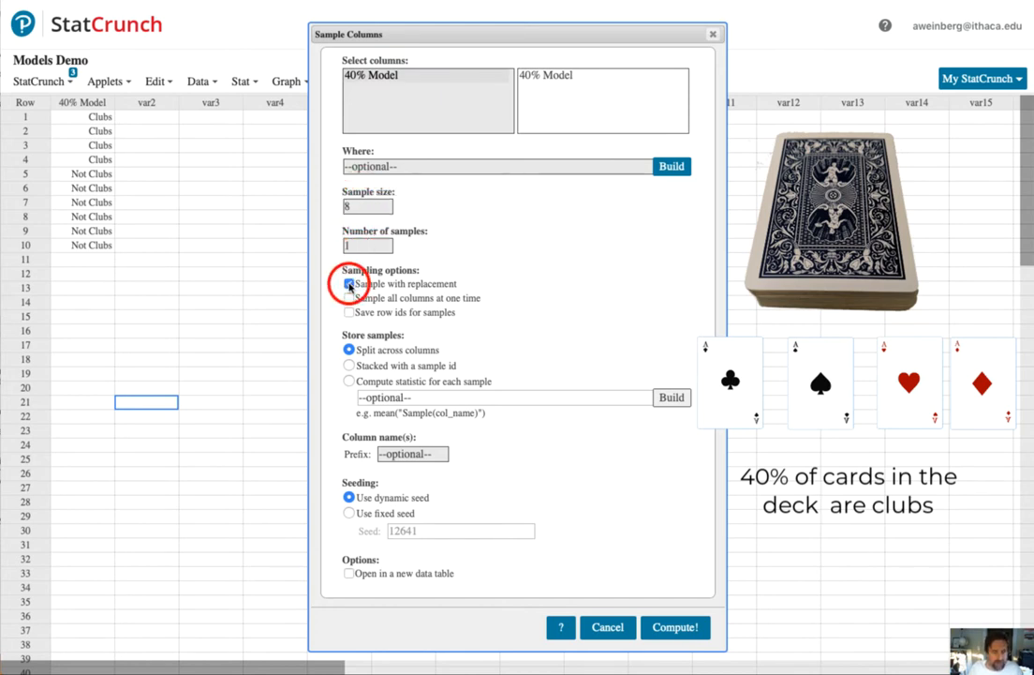
click(683, 628)
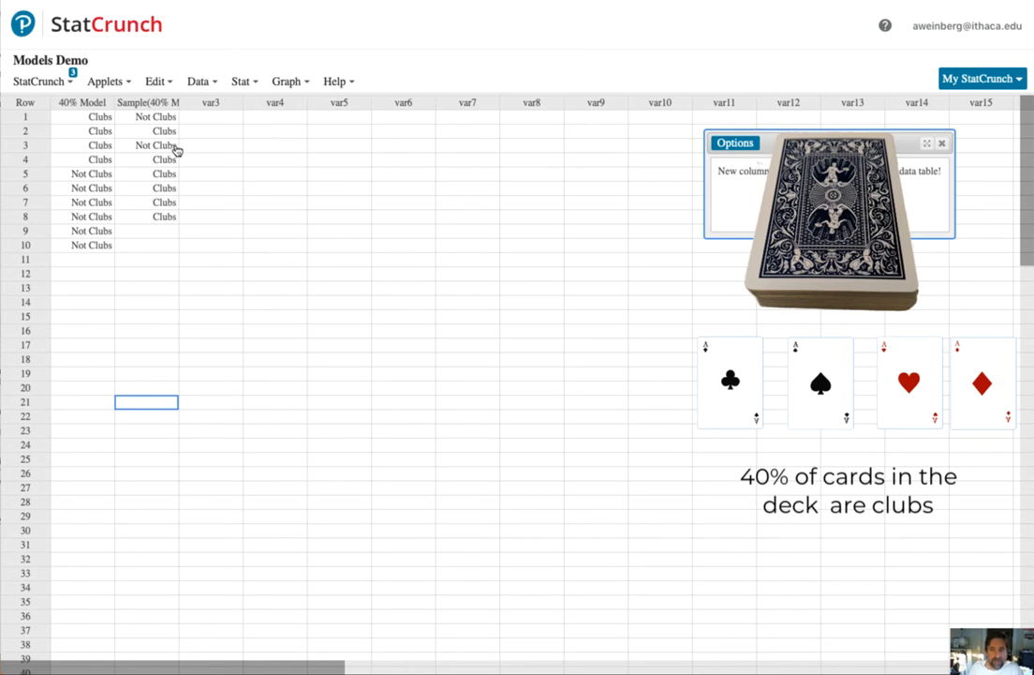
Draw a second random sample of size 8 with replacement from the 40% Model column
click(197, 81)
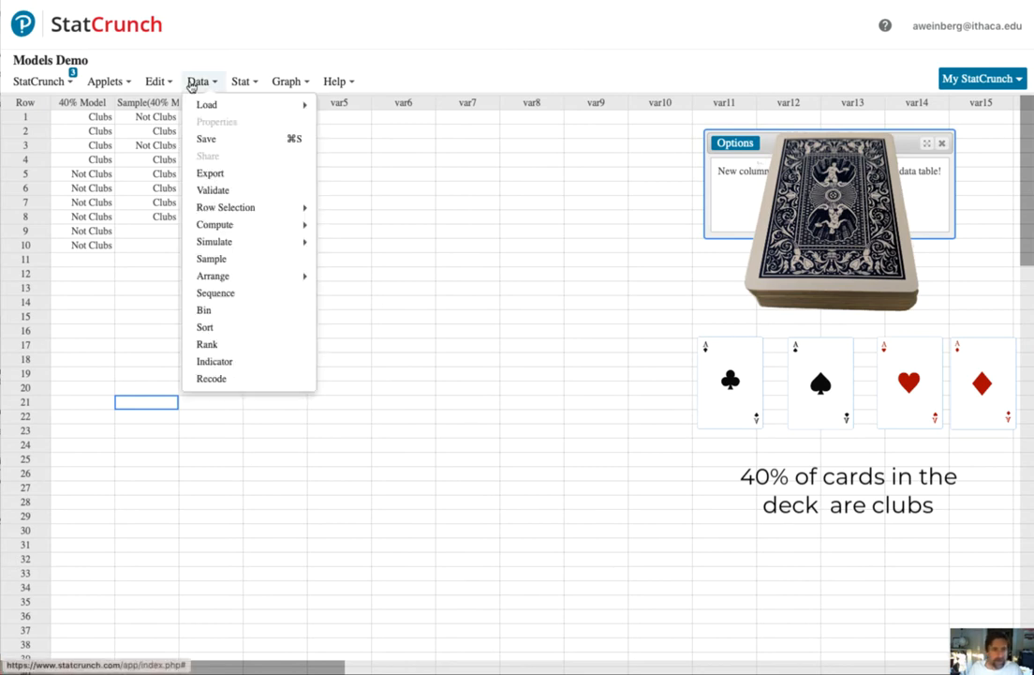
click(211, 259)
click(368, 75)
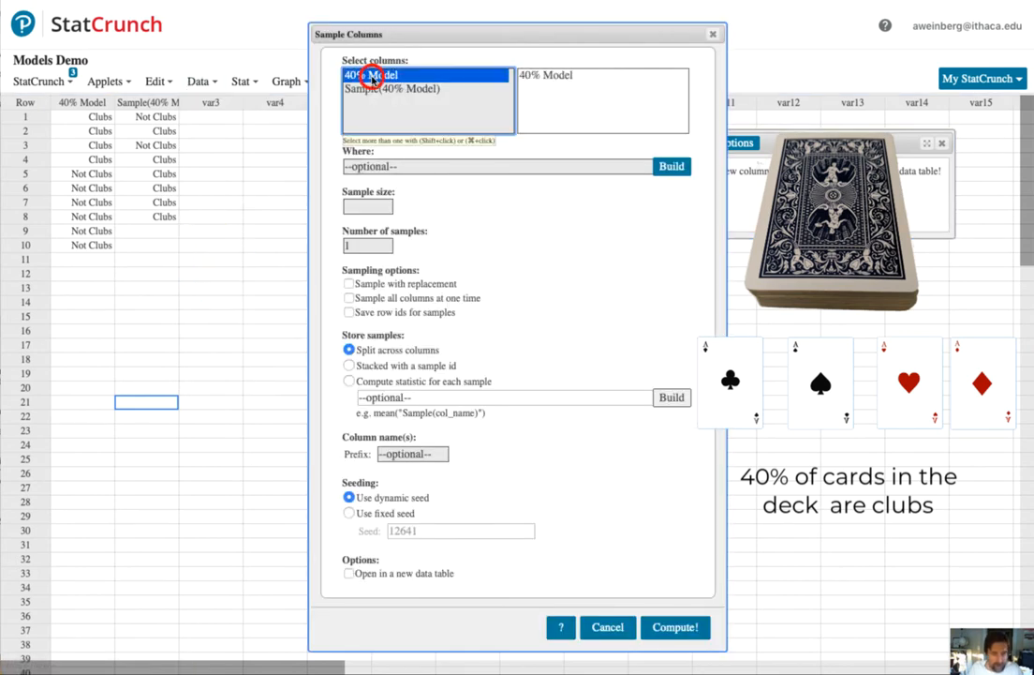
click(375, 206)
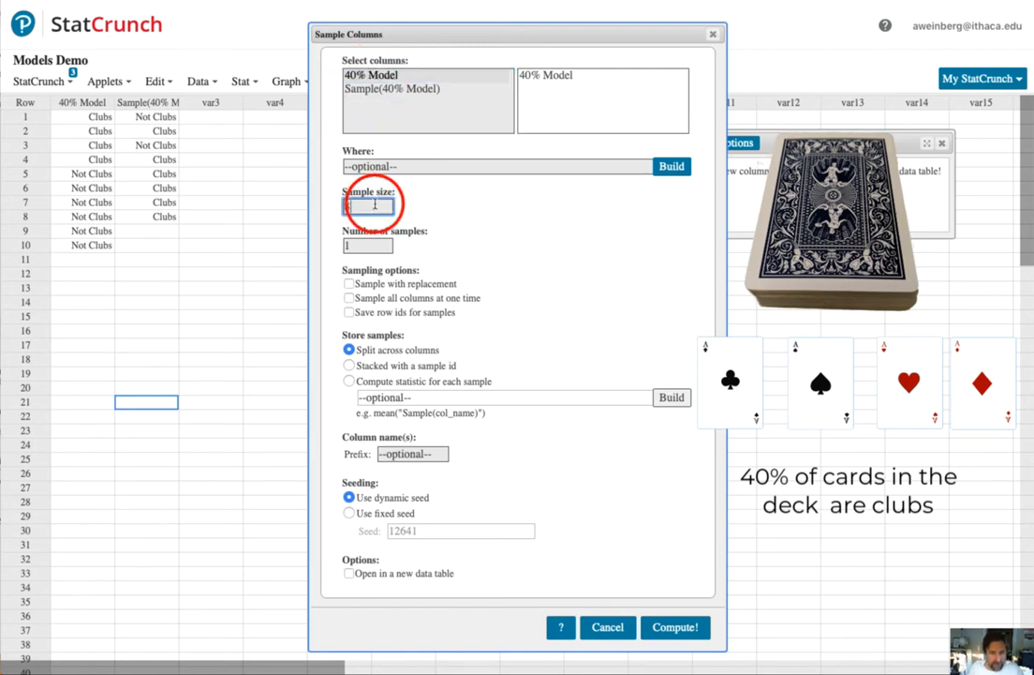
text(8)
click(349, 285)
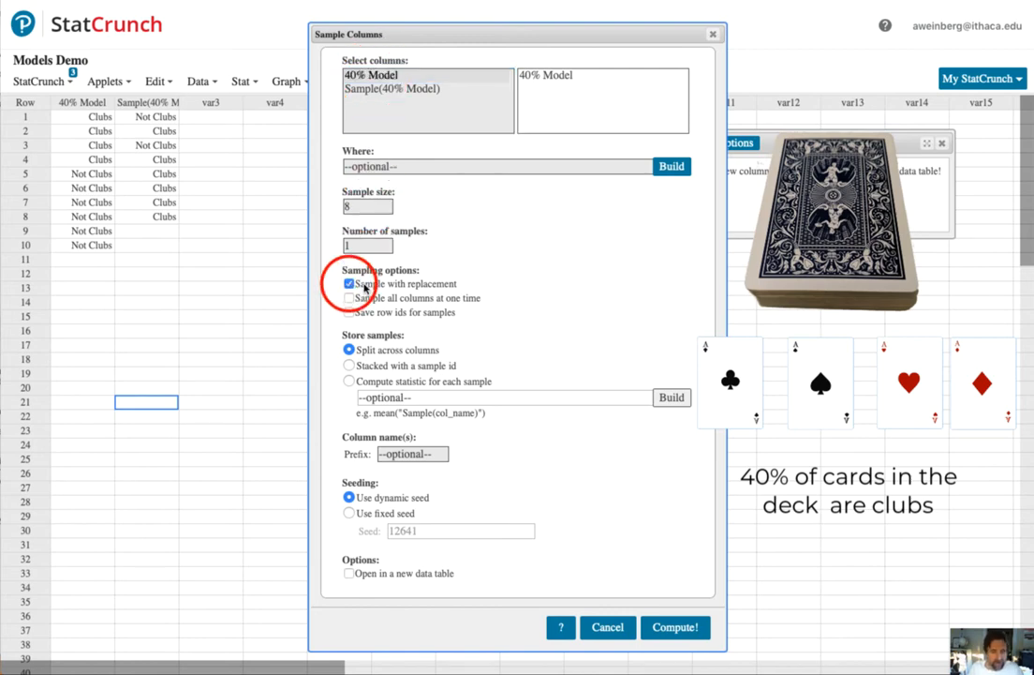
click(674, 628)
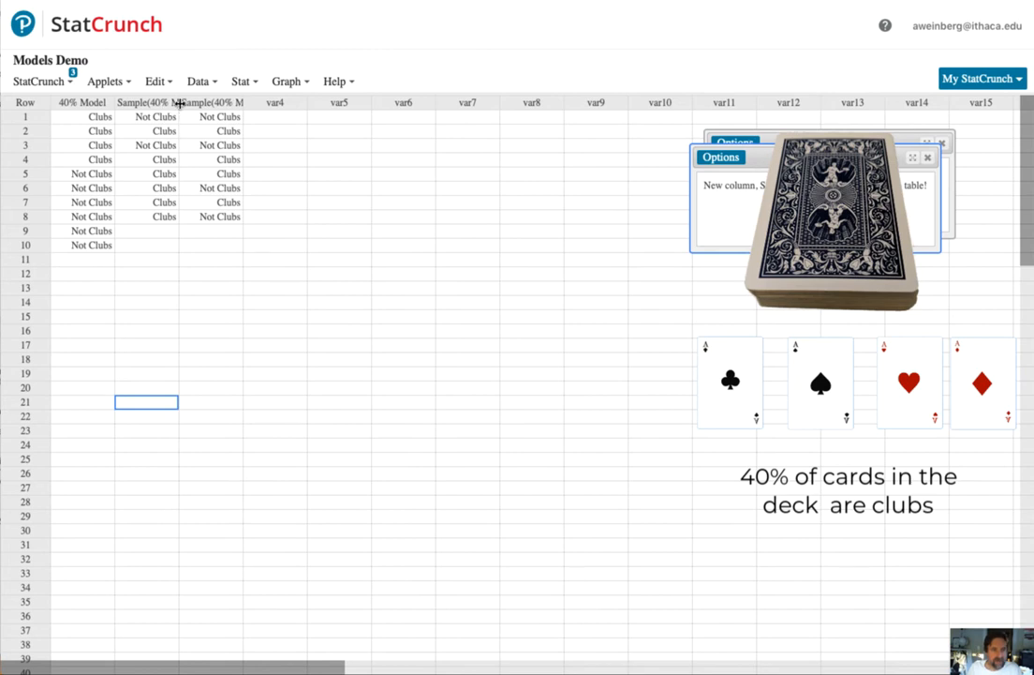
Widen the two sample columns and rename the first one "Sample 1"
drag(179, 104, 282, 105)
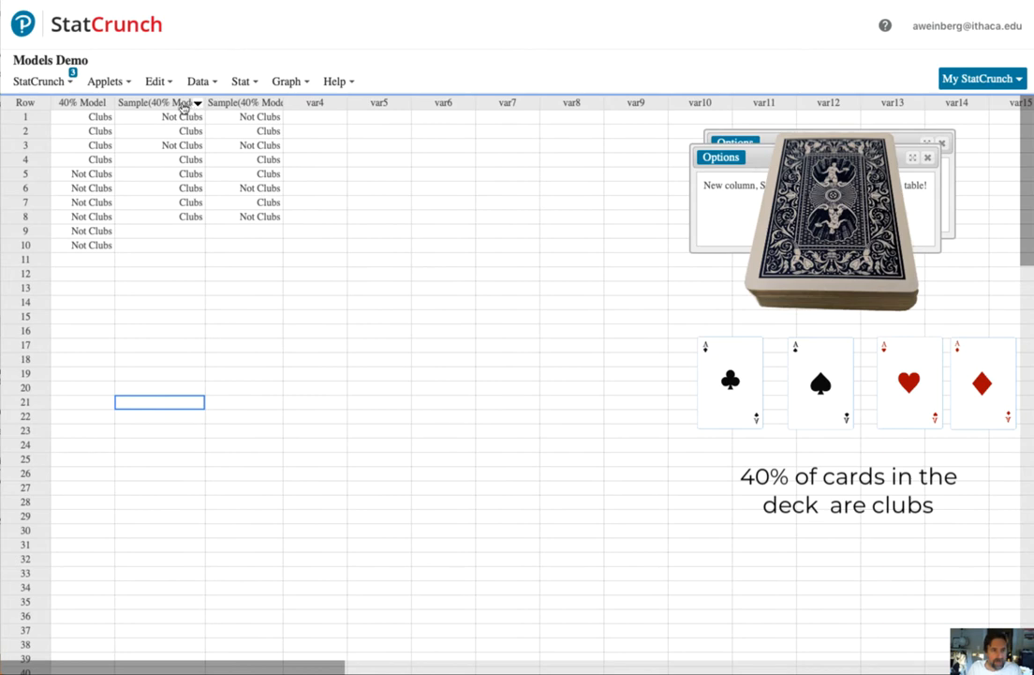
click(174, 102)
click(196, 104)
key(Right)
key(Right)
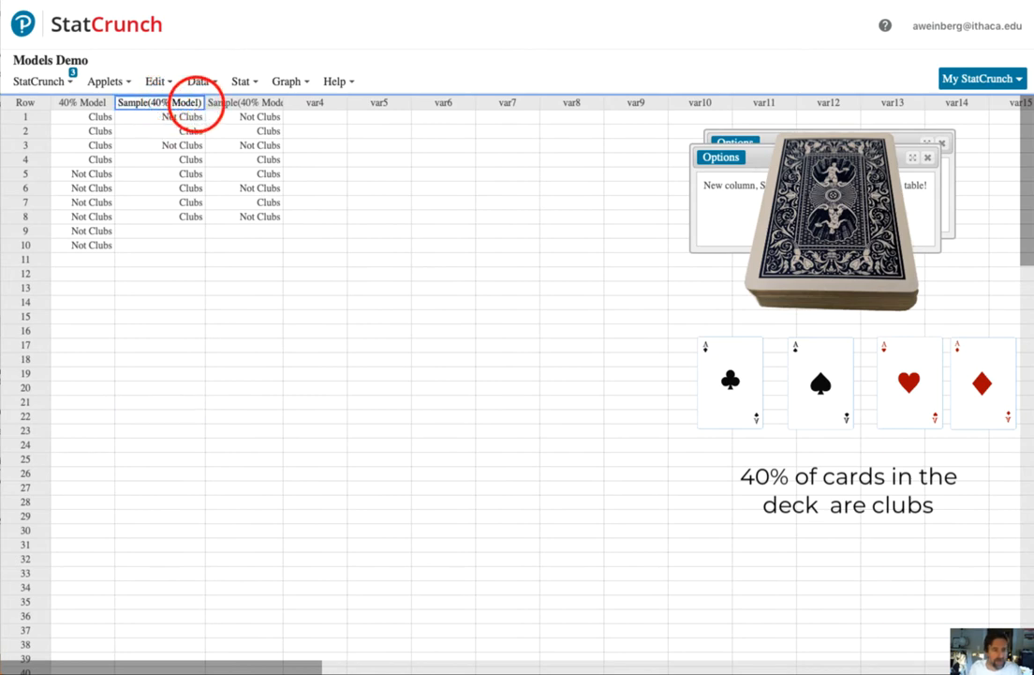
key(BackSpace)
key(BackSpace)
key(BackSpace)
key(BackSpace)
key(BackSpace)
key(BackSpace)
key(BackSpace)
key(BackSpace)
key(BackSpace)
key(BackSpace)
key(BackSpace)
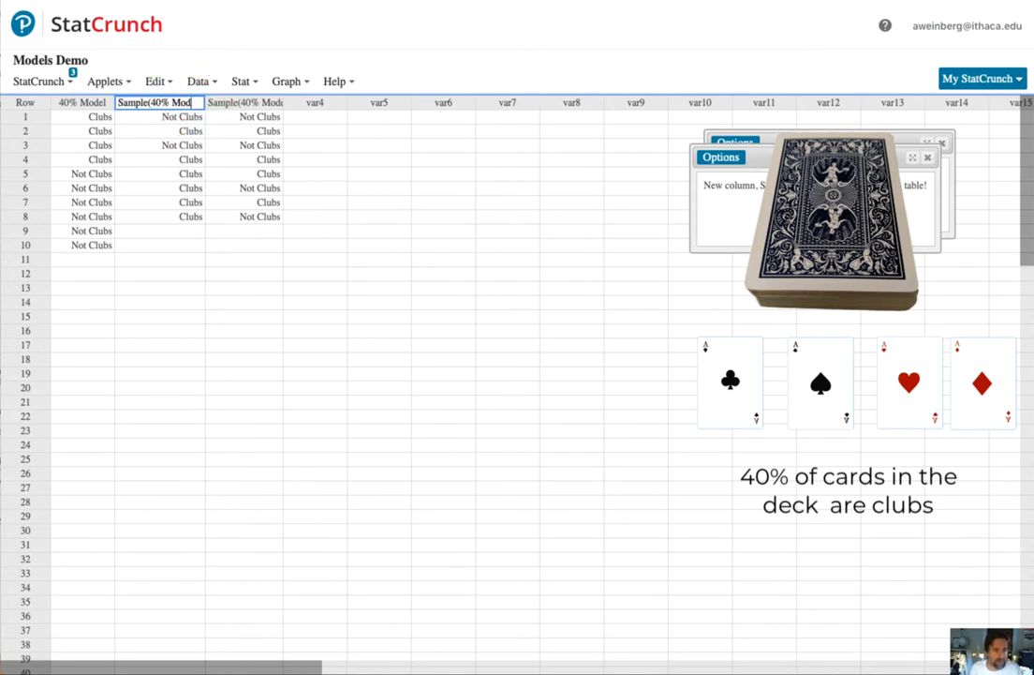
text(1)
key(Tab)
Rename the second sample column "Sample 2"
click(240, 102)
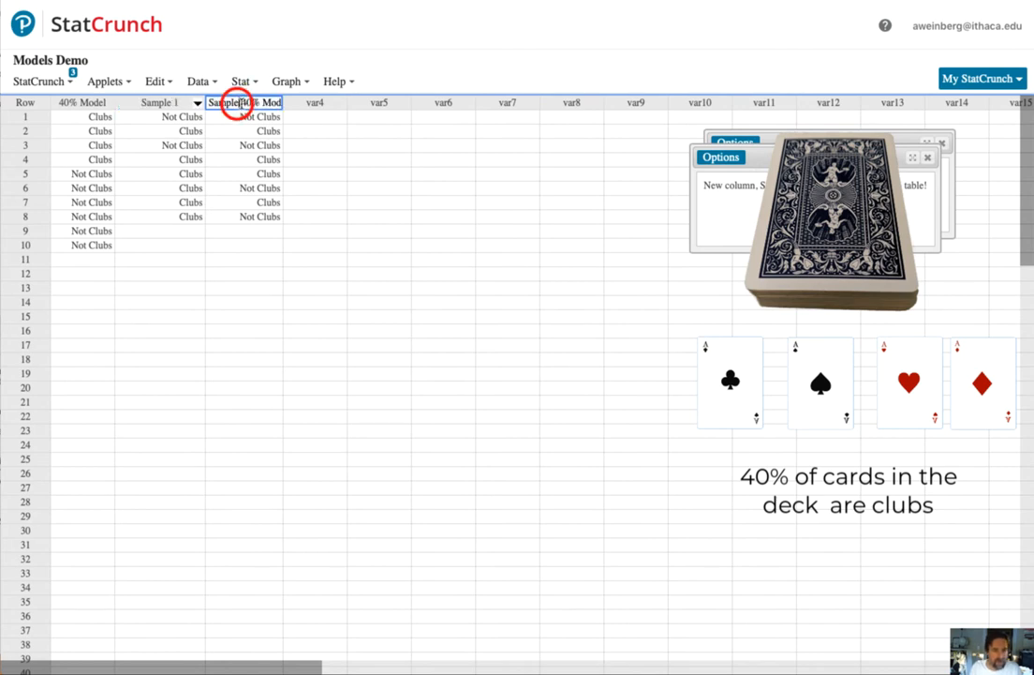
click(241, 102)
key(BackSpace)
key(BackSpace)
key(BackSpace)
key(BackSpace)
key(BackSpace)
key(BackSpace)
key(BackSpace)
key(BackSpace)
key(BackSpace)
key(BackSpace)
key(BackSpace)
text(2)
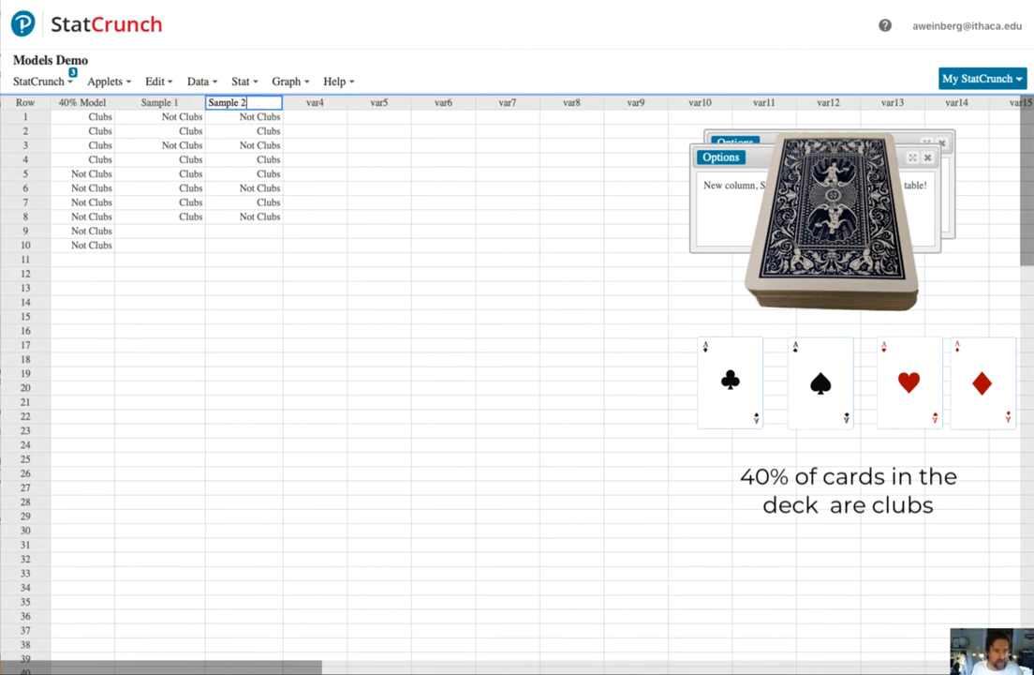
key(Return)
click(294, 116)
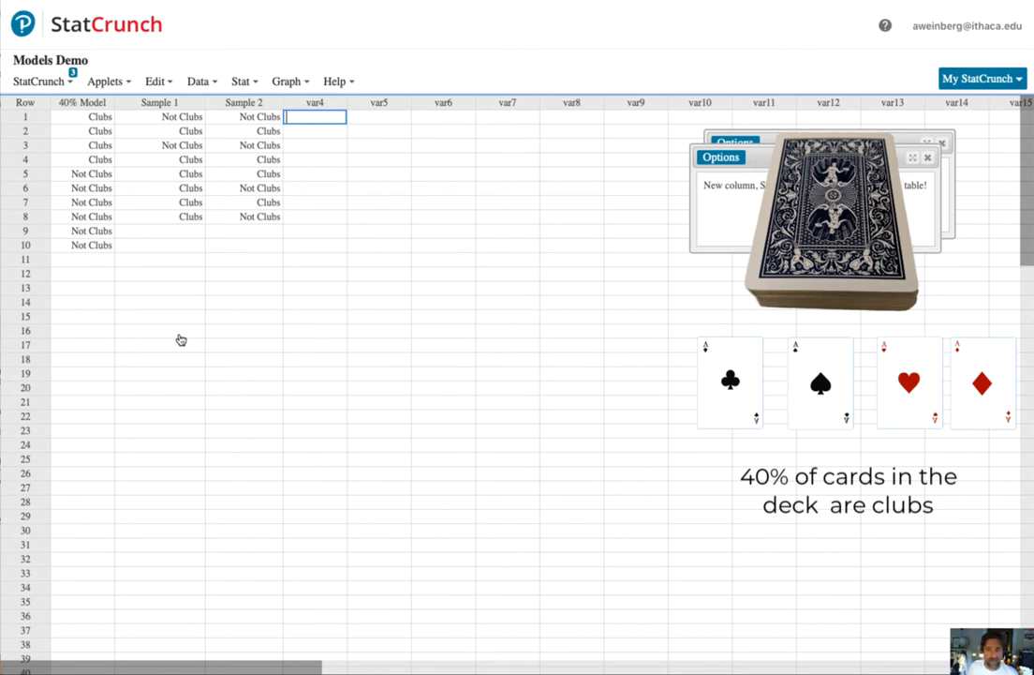
Set up sampling of the 40% Model column with sample size 8, 1000 samples, and replacement
click(197, 83)
click(207, 259)
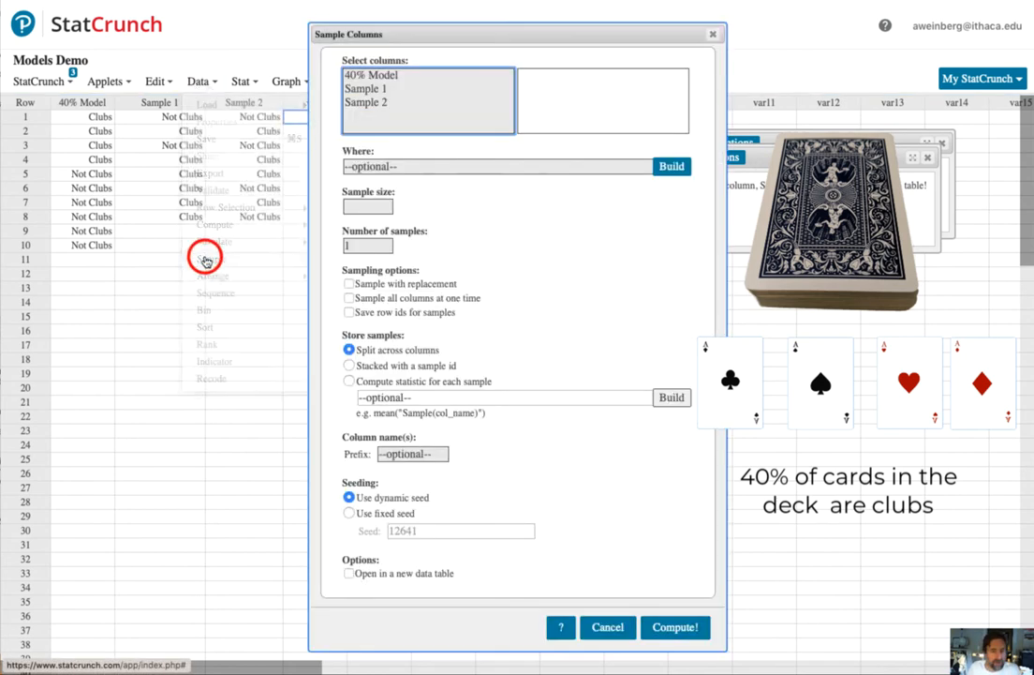
click(405, 76)
click(366, 209)
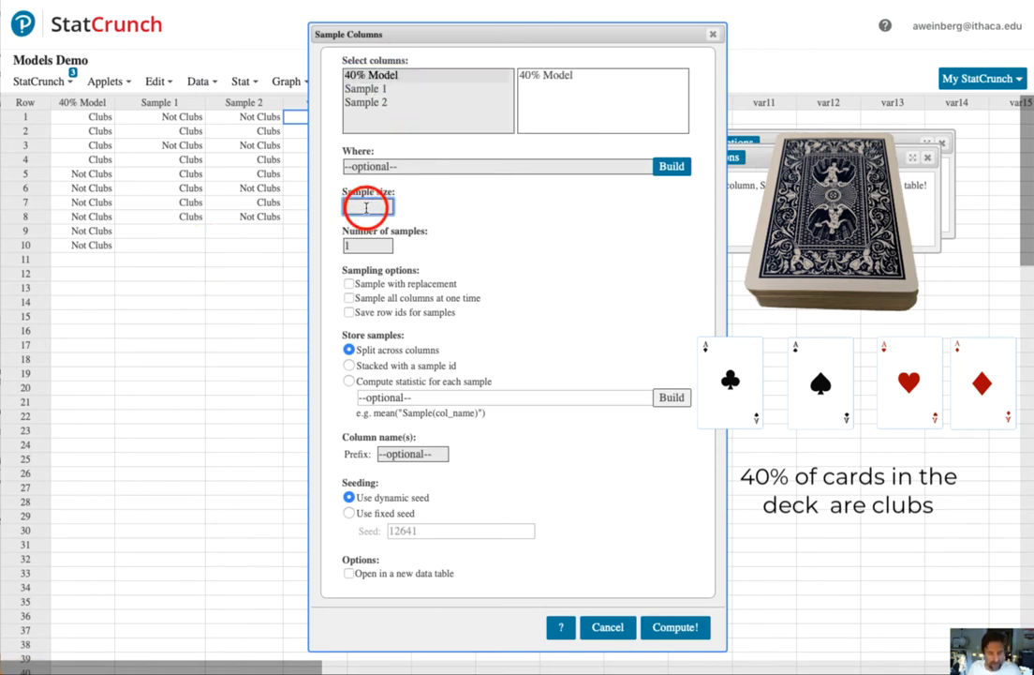
text(8)
click(360, 246)
text(1)
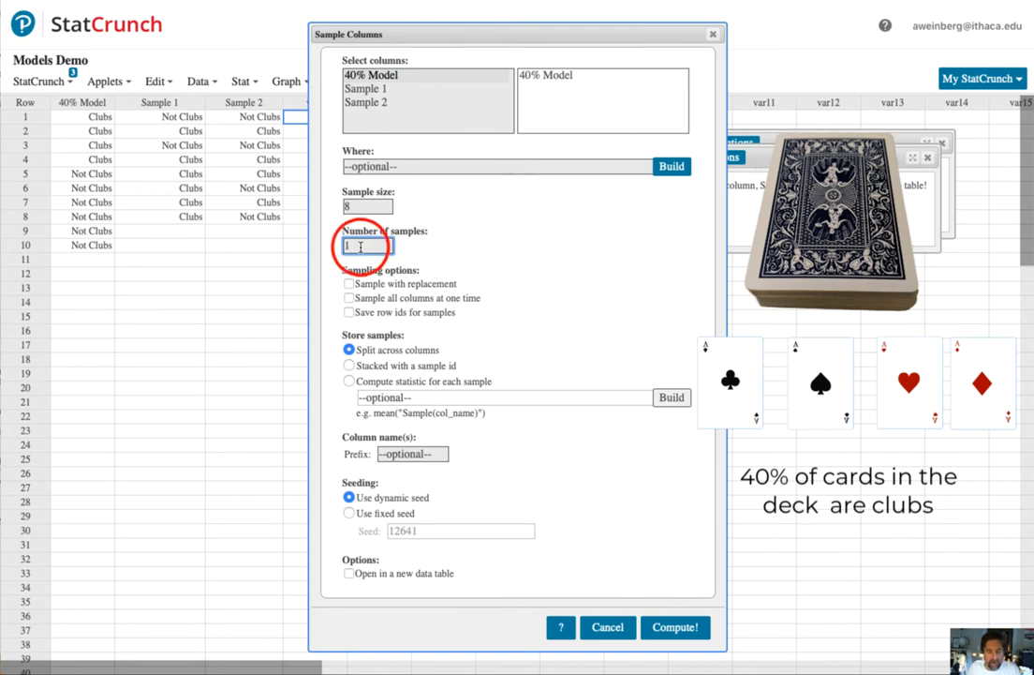
text(000)
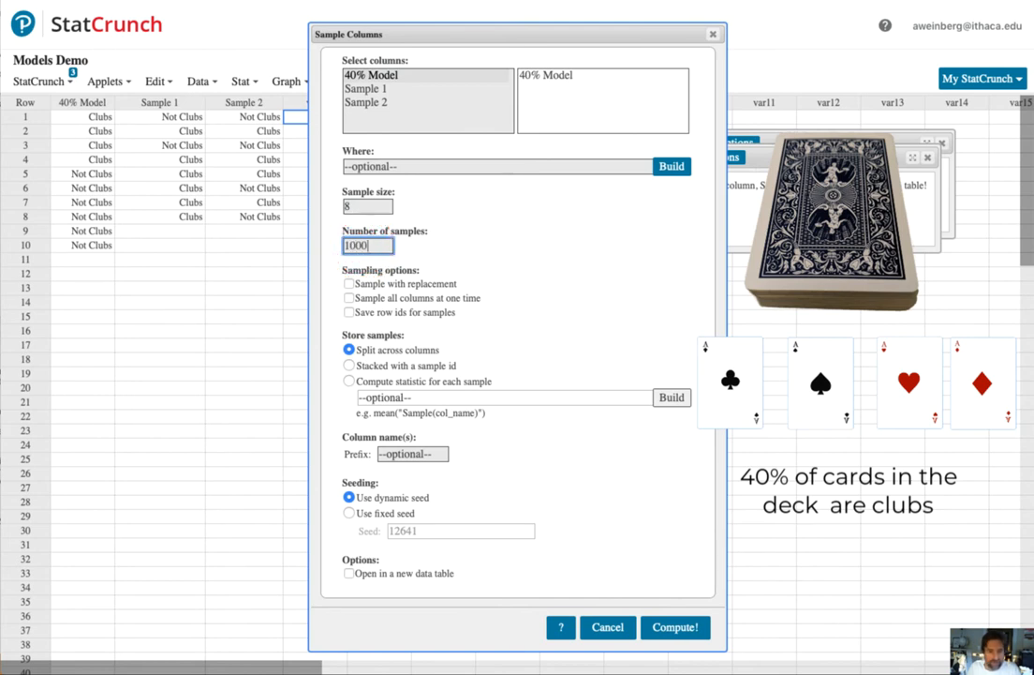
click(349, 284)
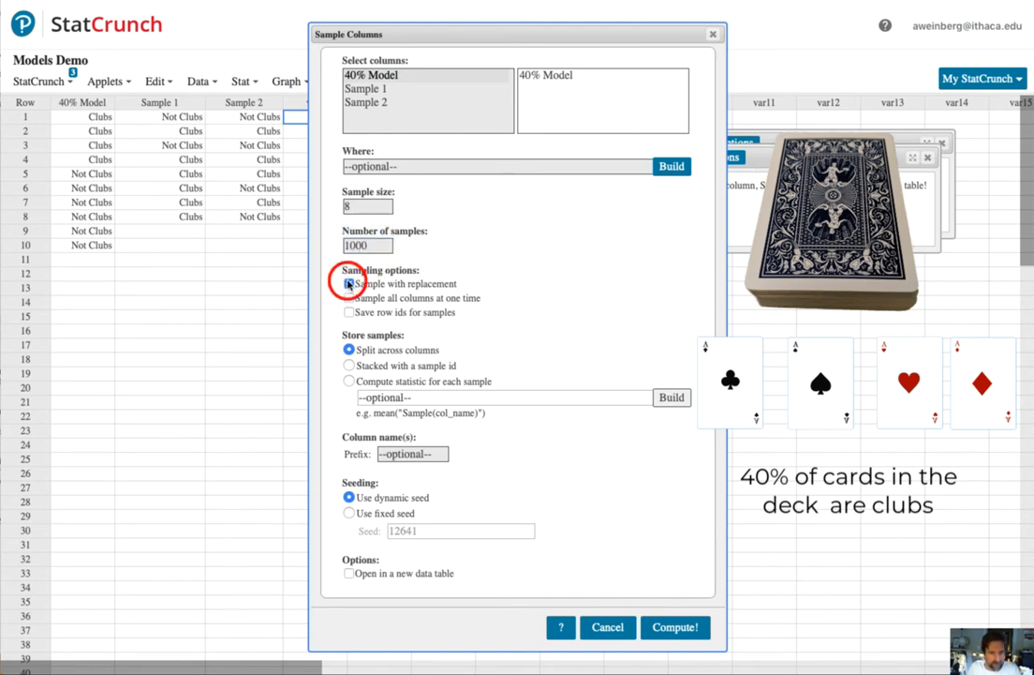
Choose to compute a statistic for each sample and build the expression sum("Sample(40% Model)"="Clubs")
click(349, 382)
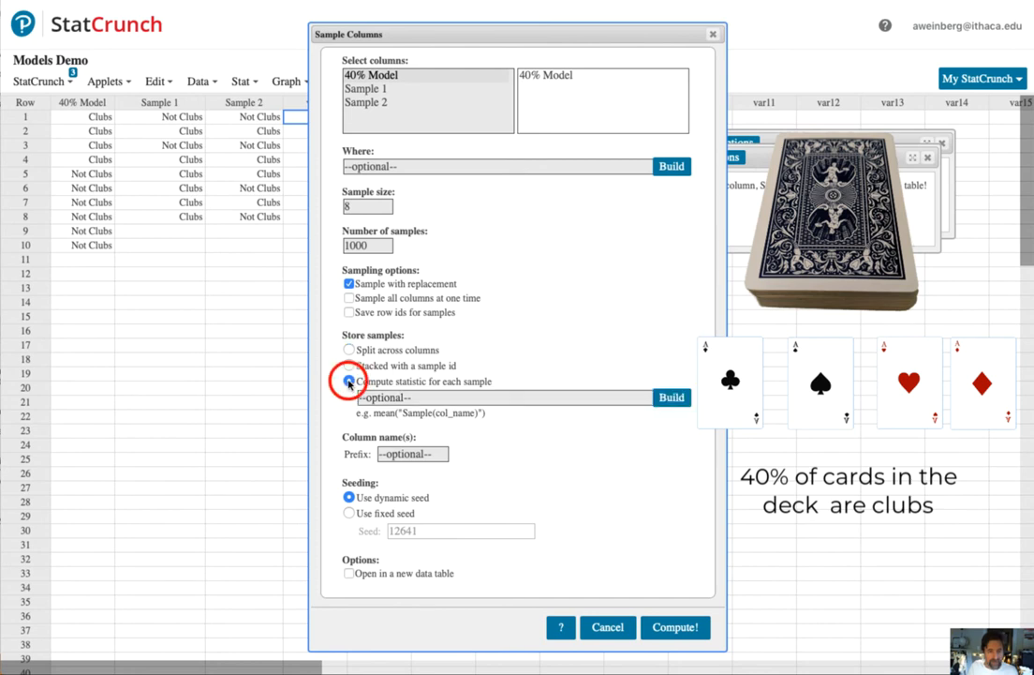
click(427, 398)
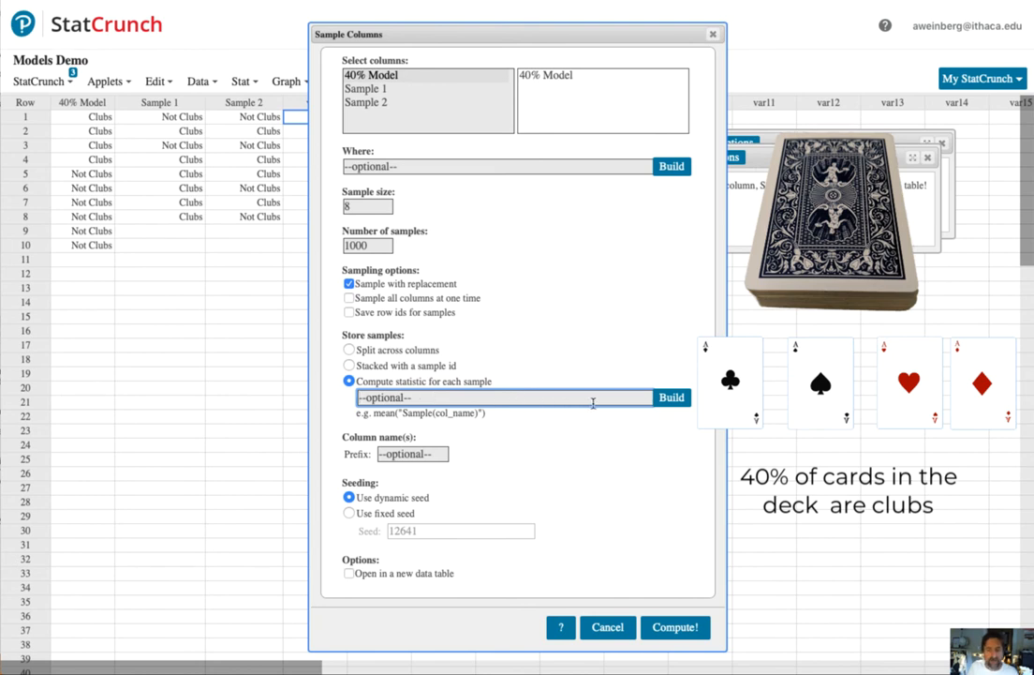
click(671, 397)
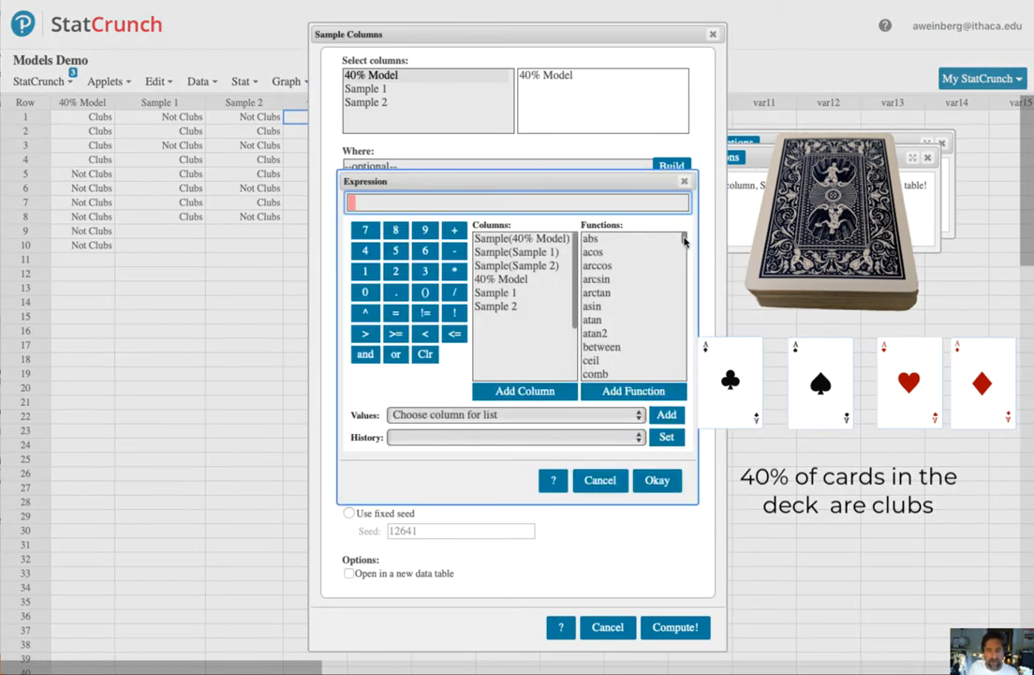
drag(684, 241, 683, 372)
double_click(597, 334)
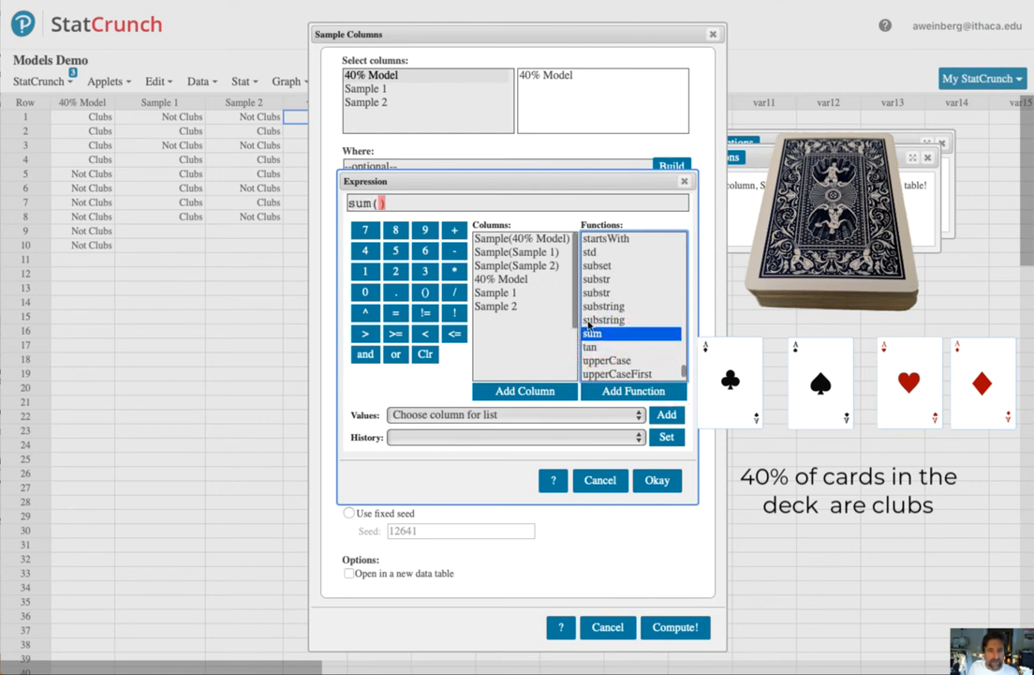
double_click(506, 239)
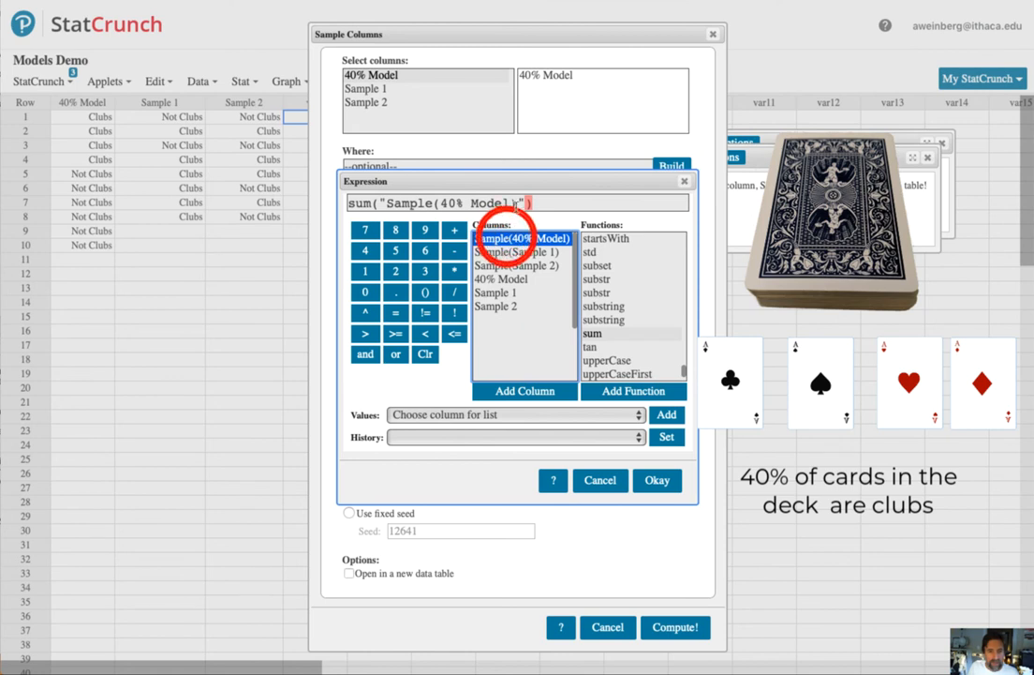
click(527, 203)
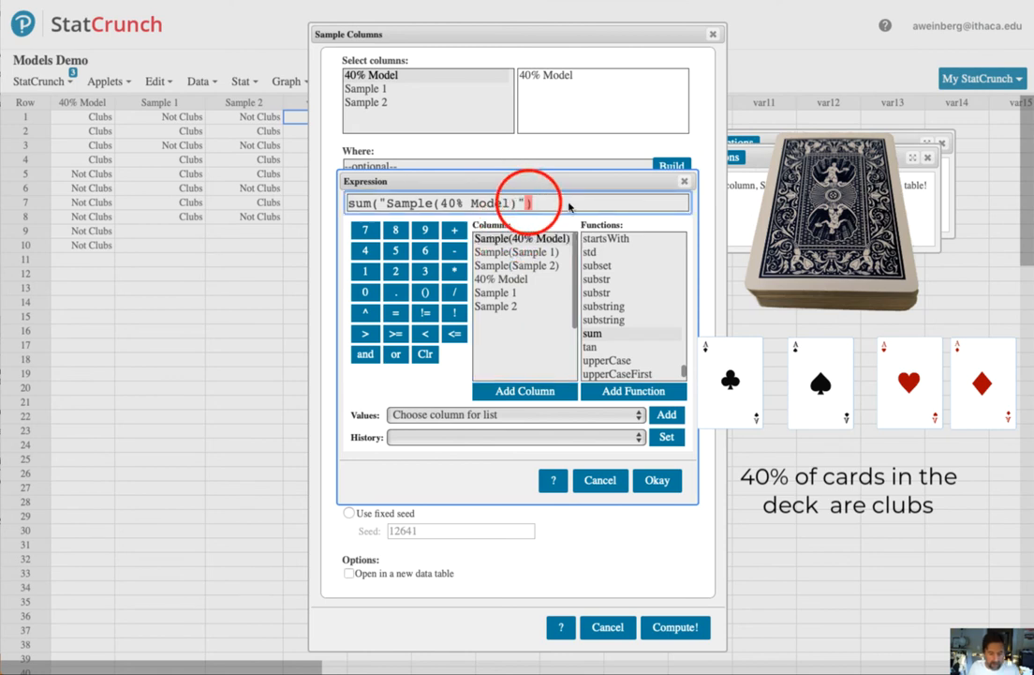
text(="Clubs")
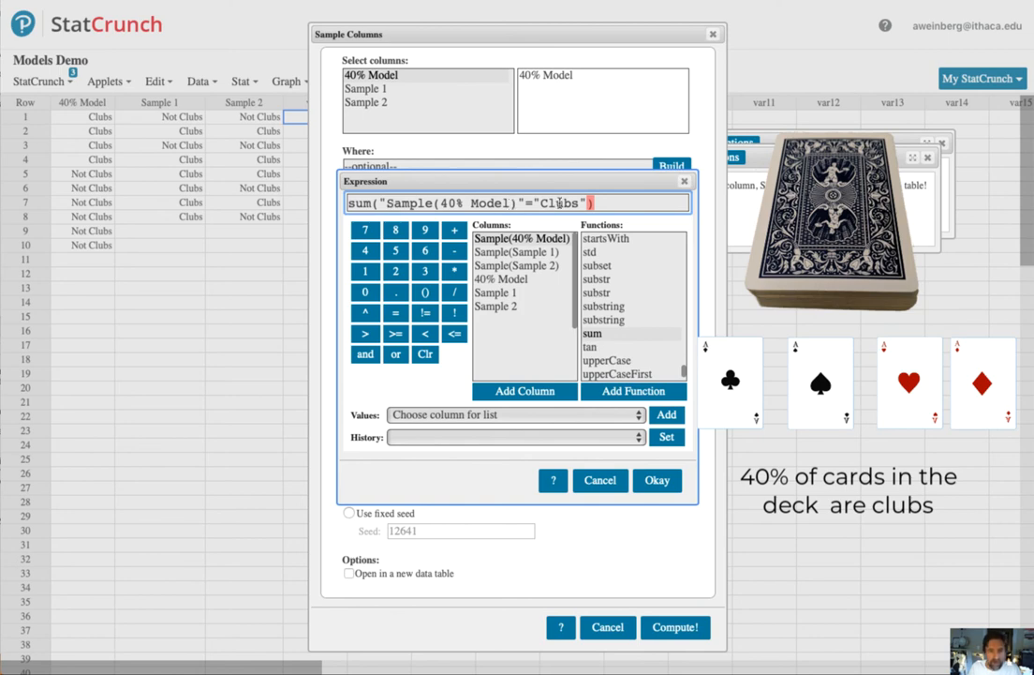
click(657, 480)
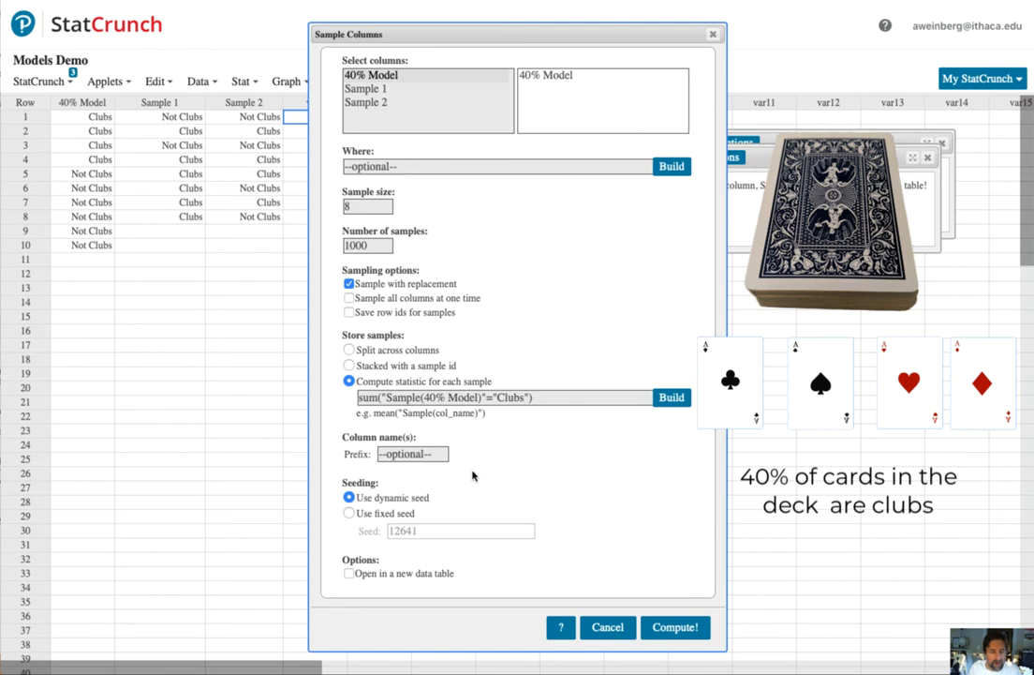
Set the column name prefix to "Number of Clubs in Hand" and compute the samples
click(436, 453)
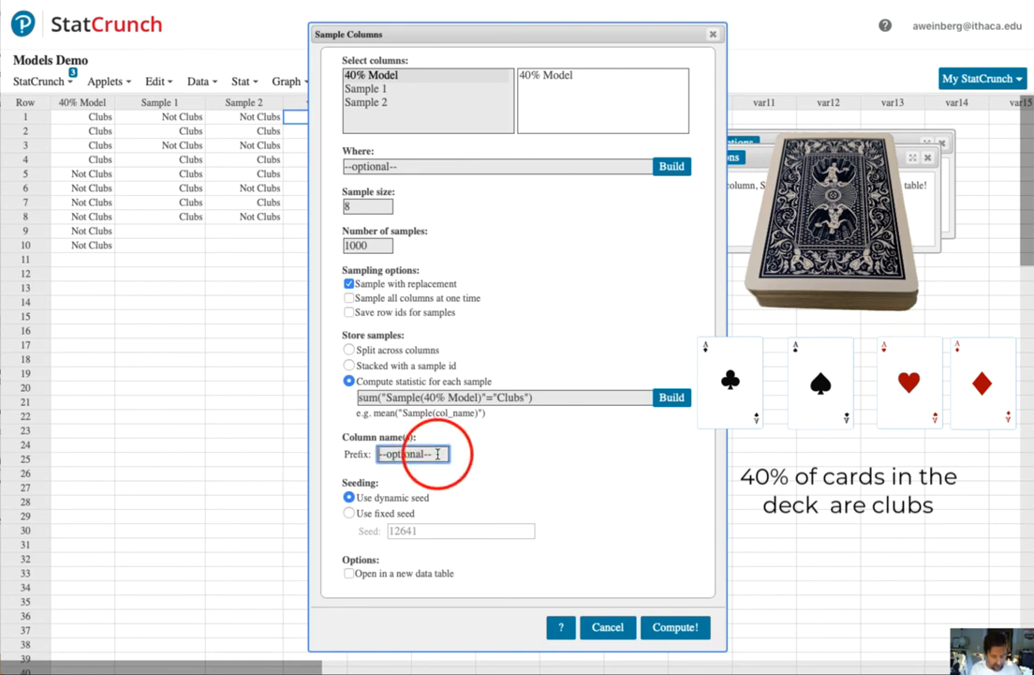
text(Number of Clubs)
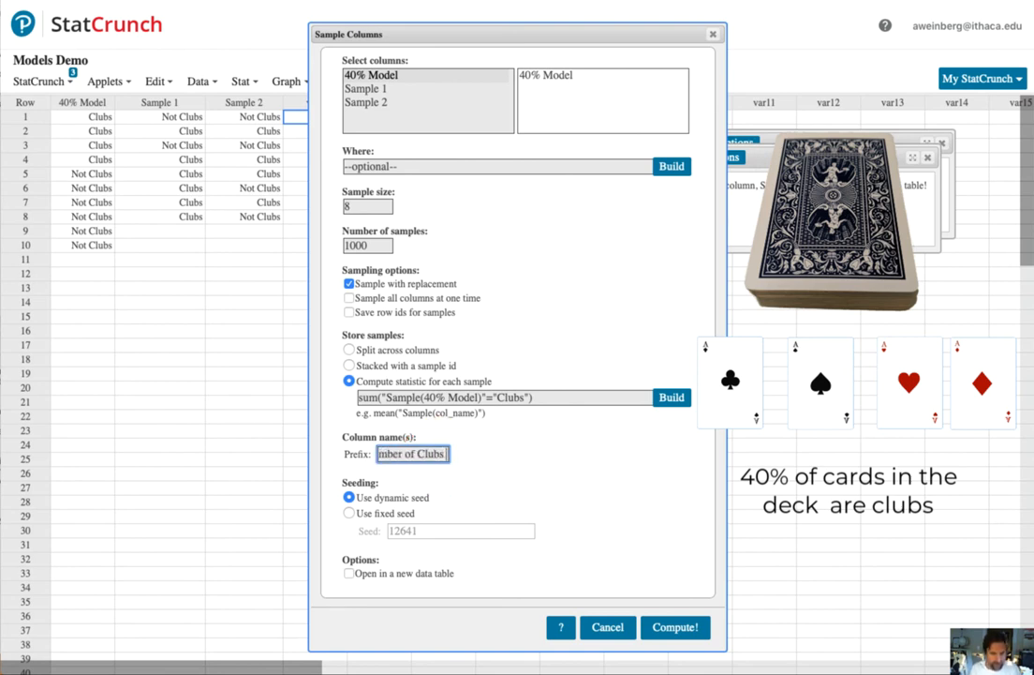
text( in Hand)
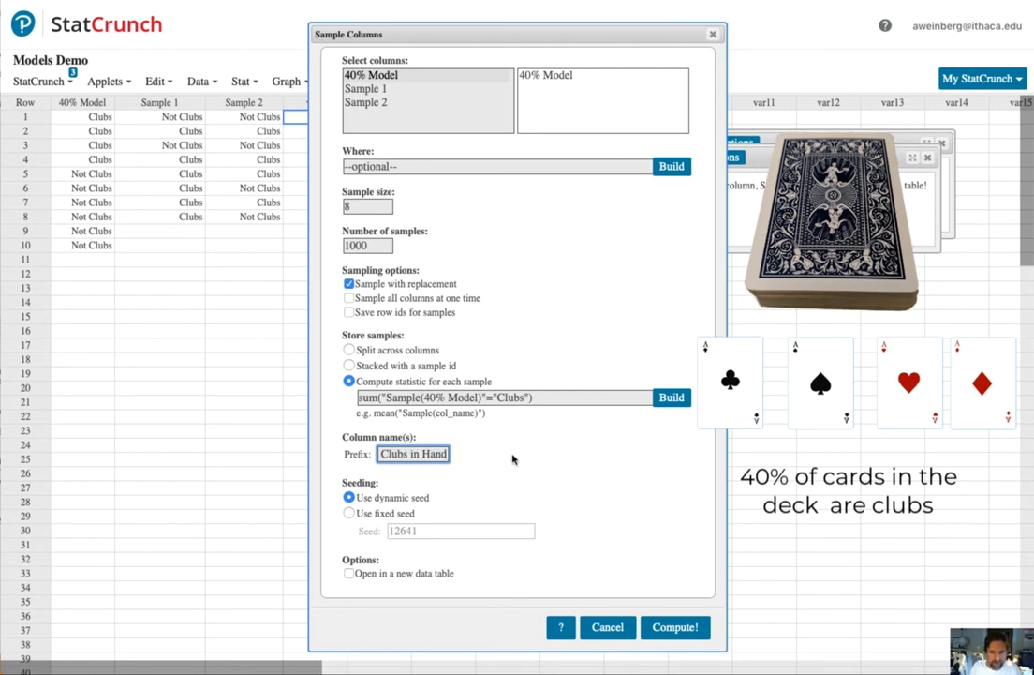
click(675, 627)
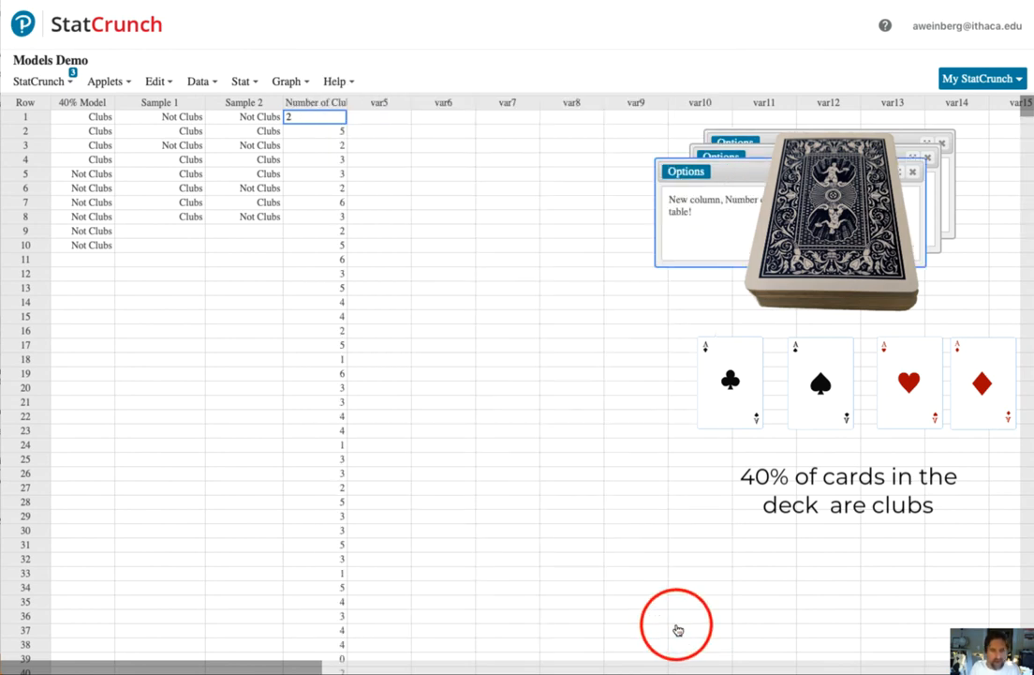
Examine the club counts for the second, third and fourth samples in the new results column
click(309, 131)
click(312, 145)
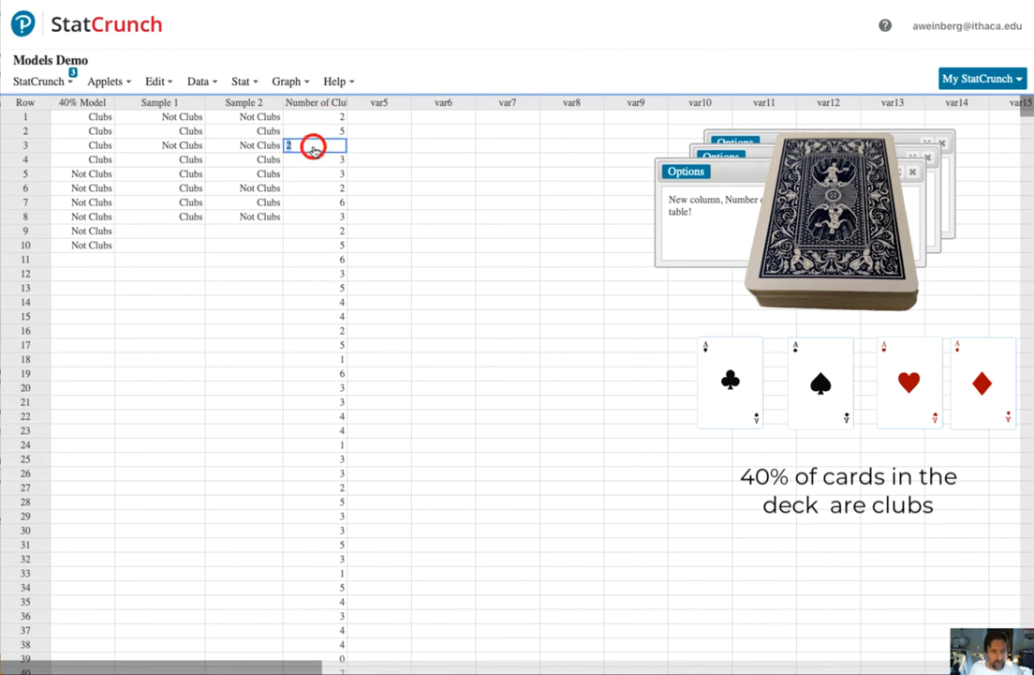
click(314, 161)
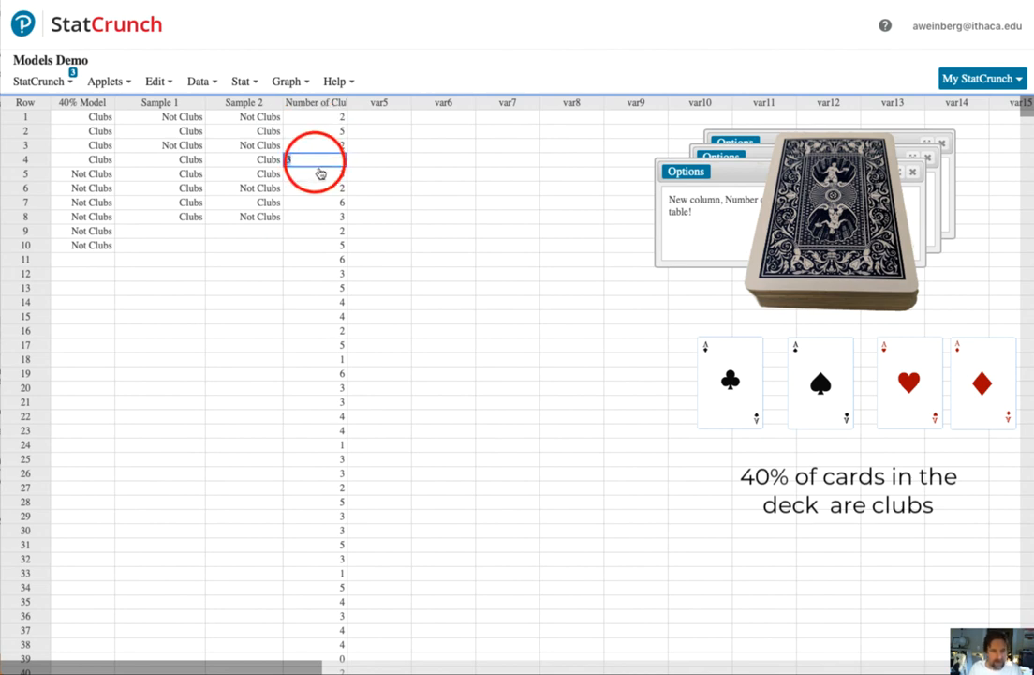